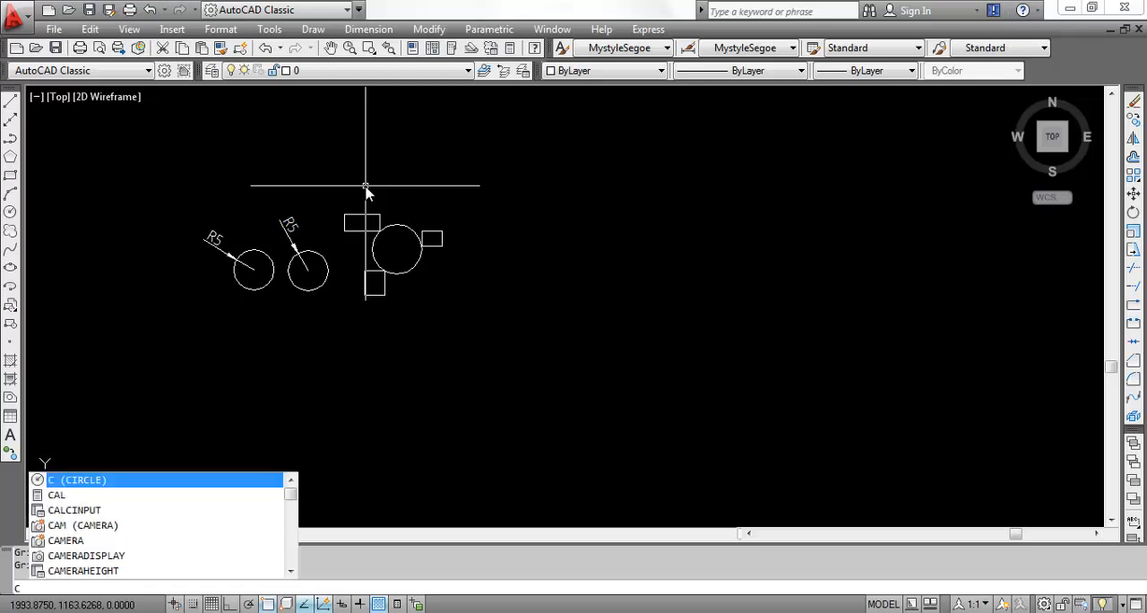
- Draw a three-point circle through the points 10,0, 0,15 and 5,5
key(Return)
text(3)
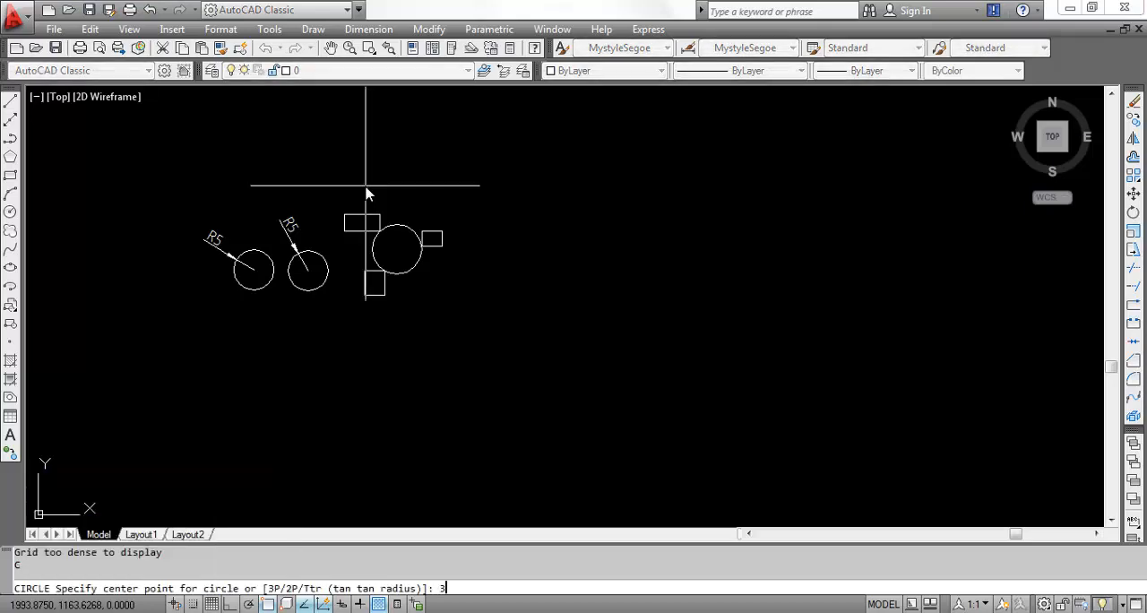
text(p)
key(Return)
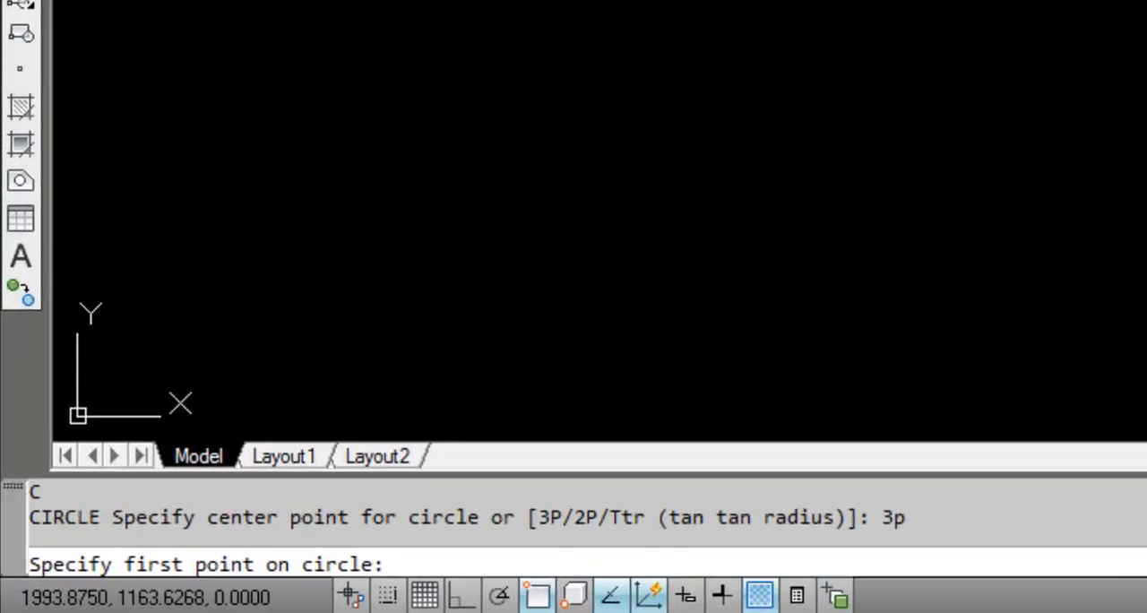
text(10,0)
key(Return)
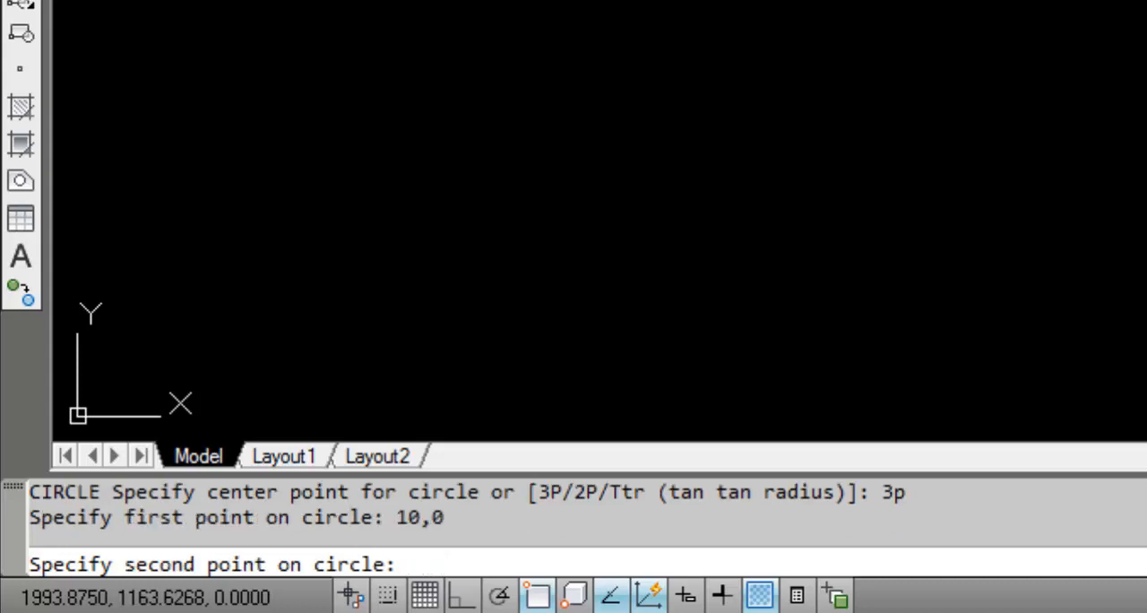
text(0,15)
key(Return)
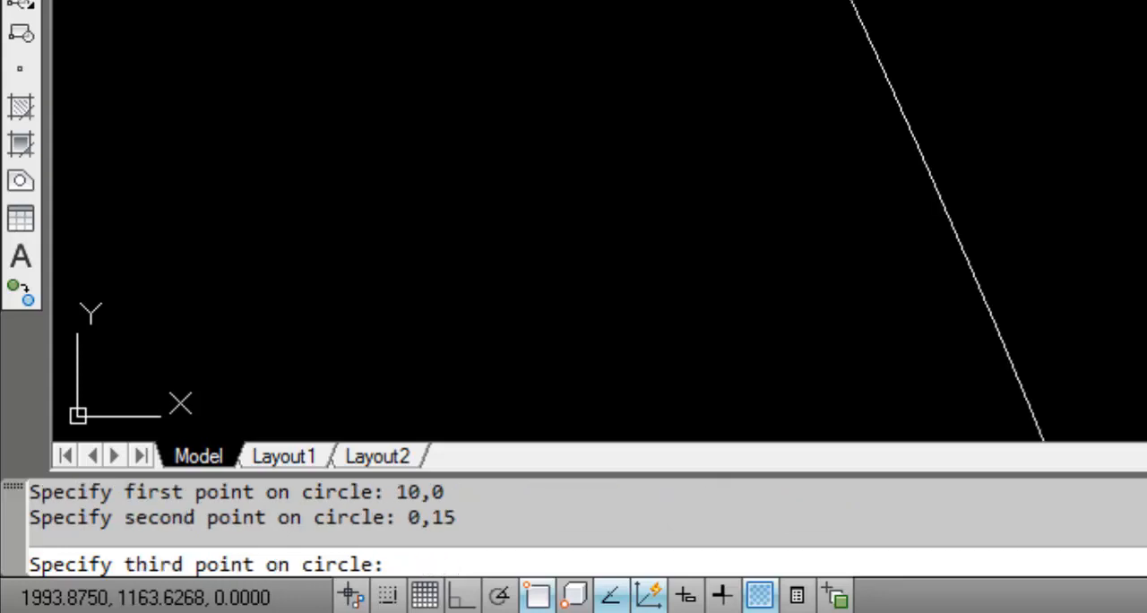
text(5,5)
key(Return)
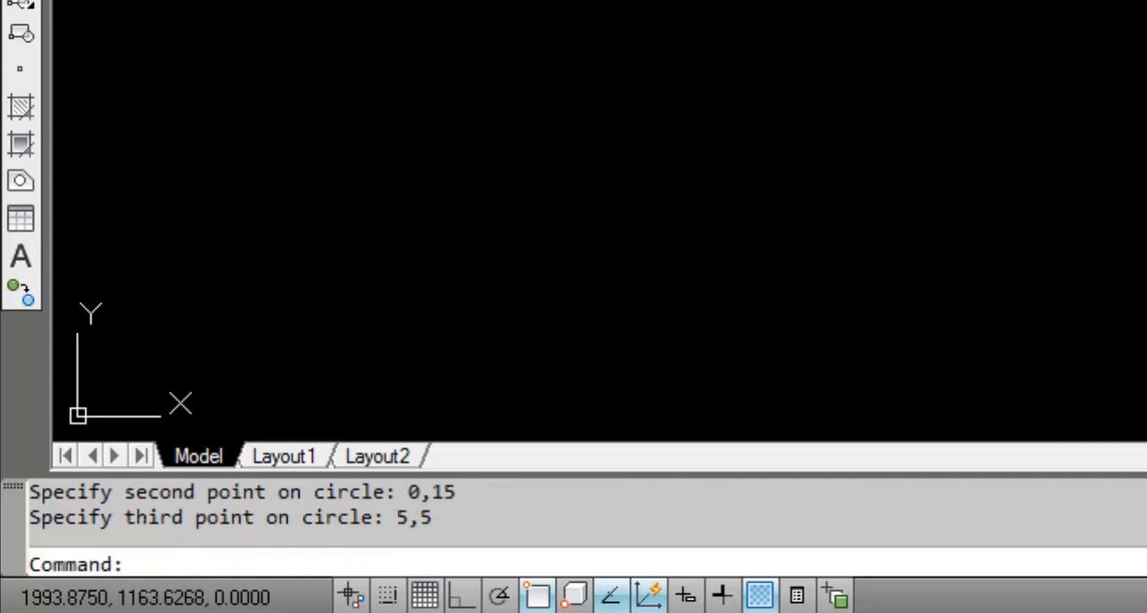
- Zoom to the drawing extents and around it to examine the new three-point circle
text(za)
key(Return)
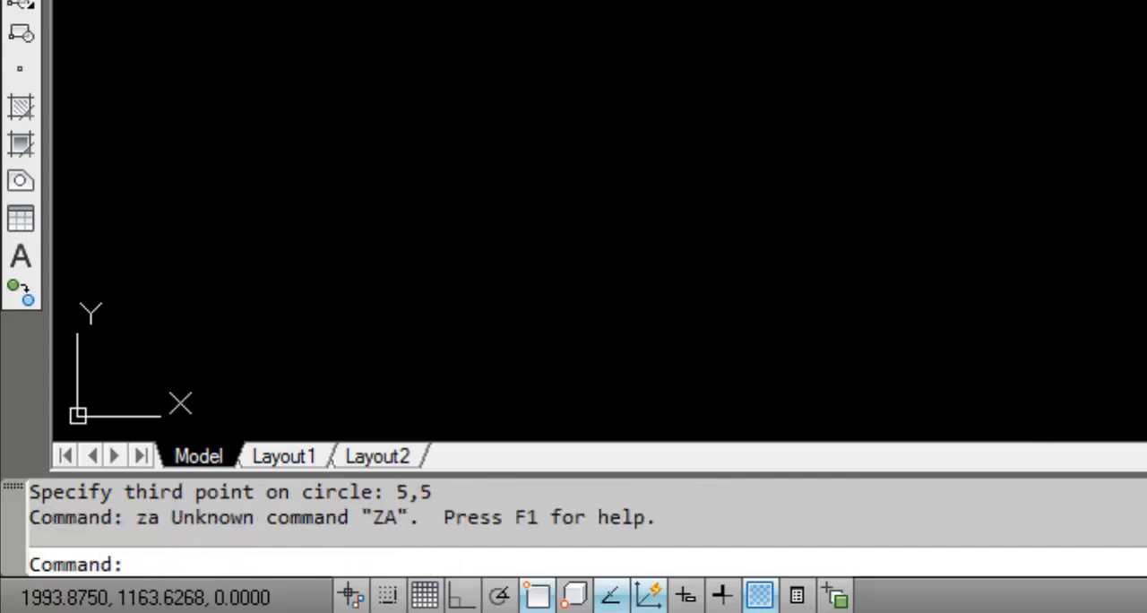
scroll(688, 4, down, 5)
scroll(705, 3, up, 5)
scroll(627, 4, up, 10)
scroll(663, 3, down, 10)
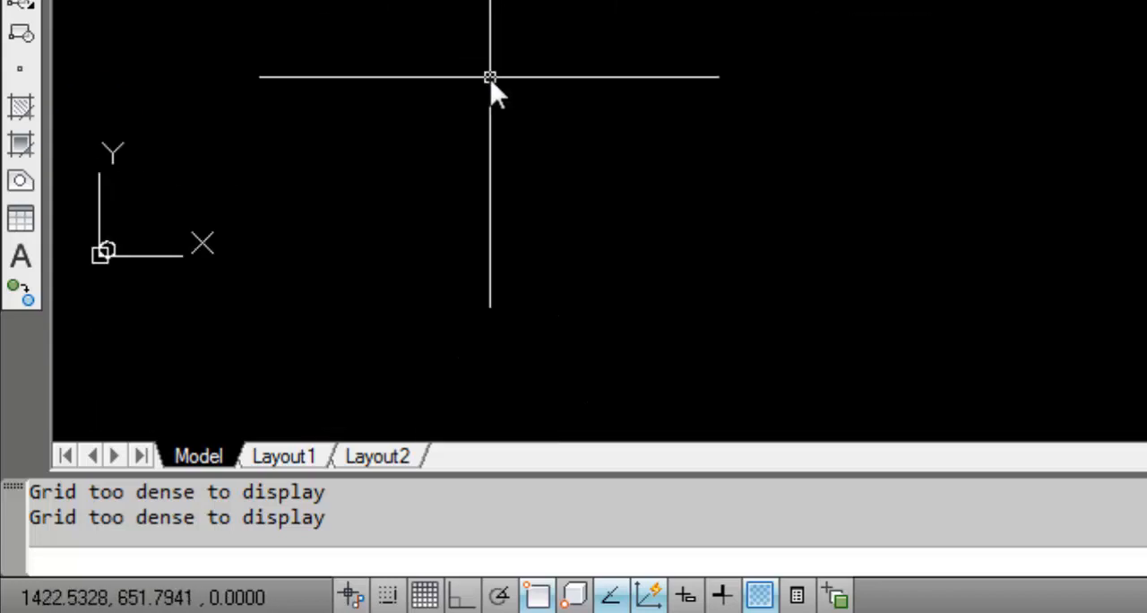
scroll(573, 44, down, 2)
text(z)
key(Return)
text(e)
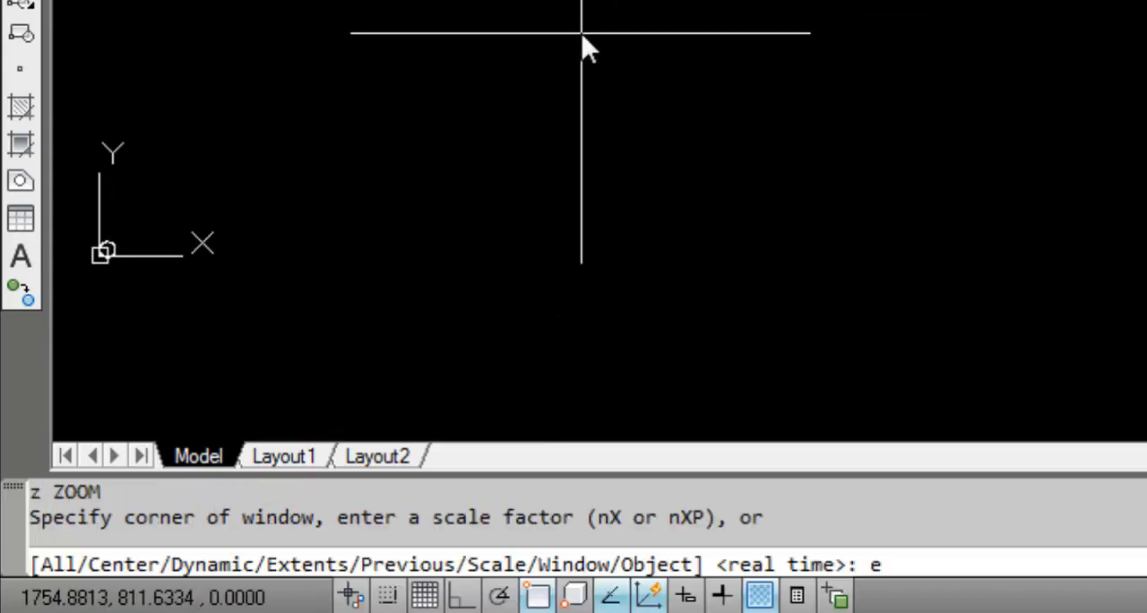
key(Return)
scroll(320, 390, up, 2)
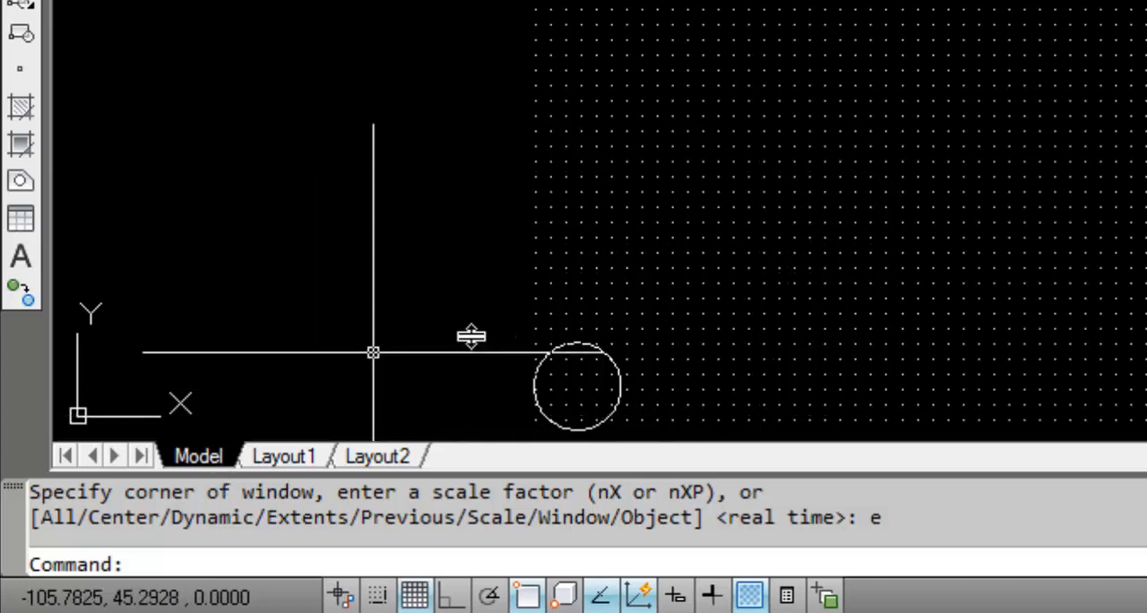
scroll(526, 318, up, 2)
scroll(500, 200, down, 3)
scroll(654, 367, up, 4)
scroll(664, 382, up, 3)
scroll(559, 185, down, 3)
scroll(497, 171, up, 4)
scroll(607, 215, down, 4)
scroll(607, 326, up, 2)
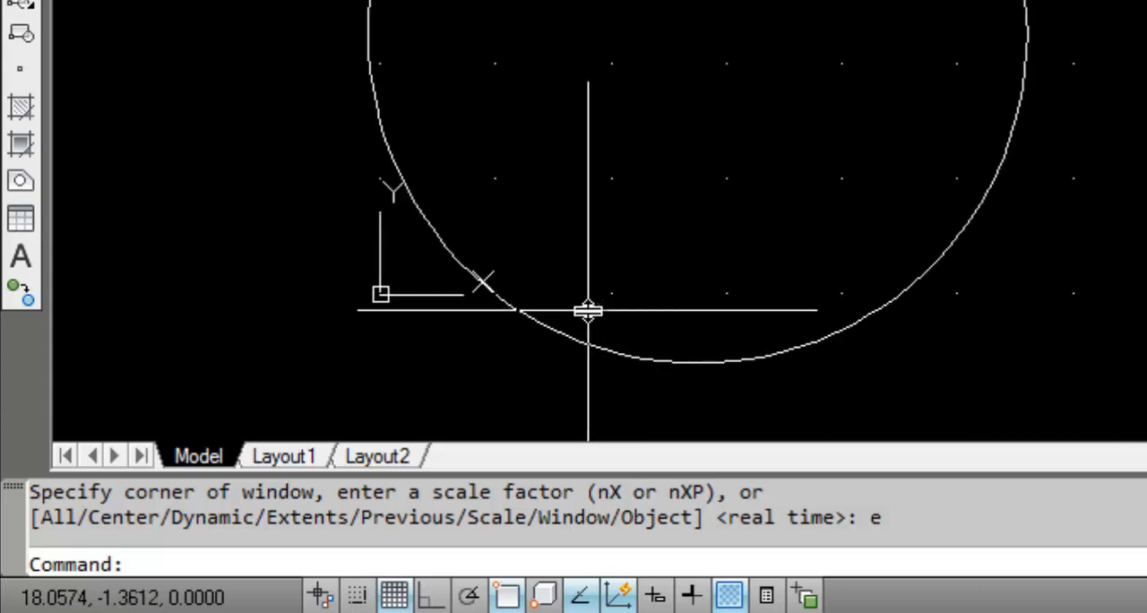
key(Return)
text(e)
key(Return)
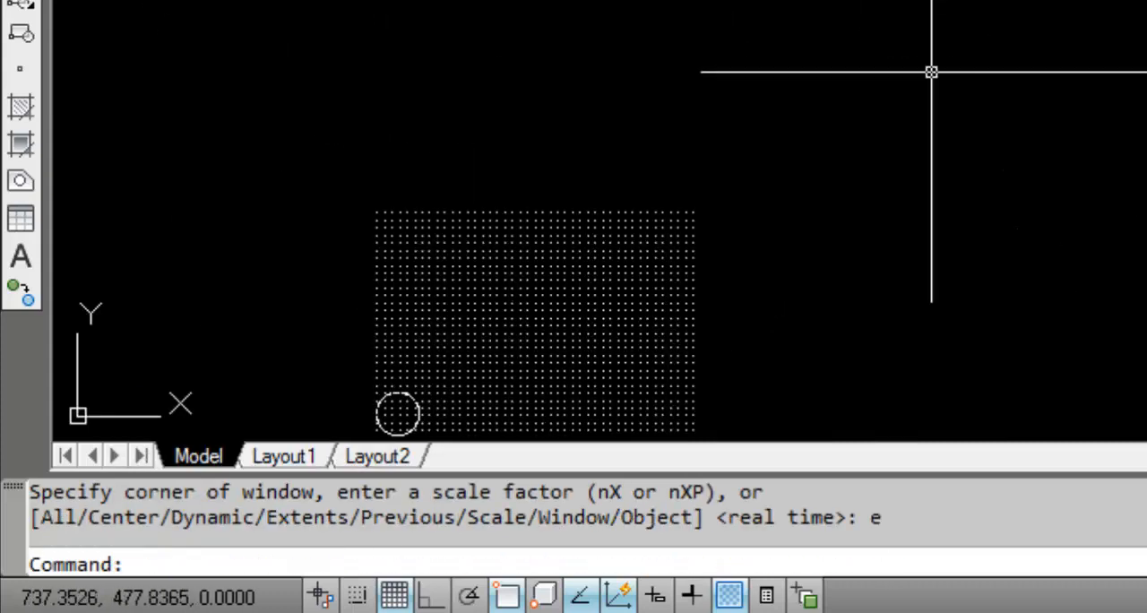
scroll(1031, 27, down, 6)
scroll(1138, 5, up, 2)
scroll(739, 4, up, 10)
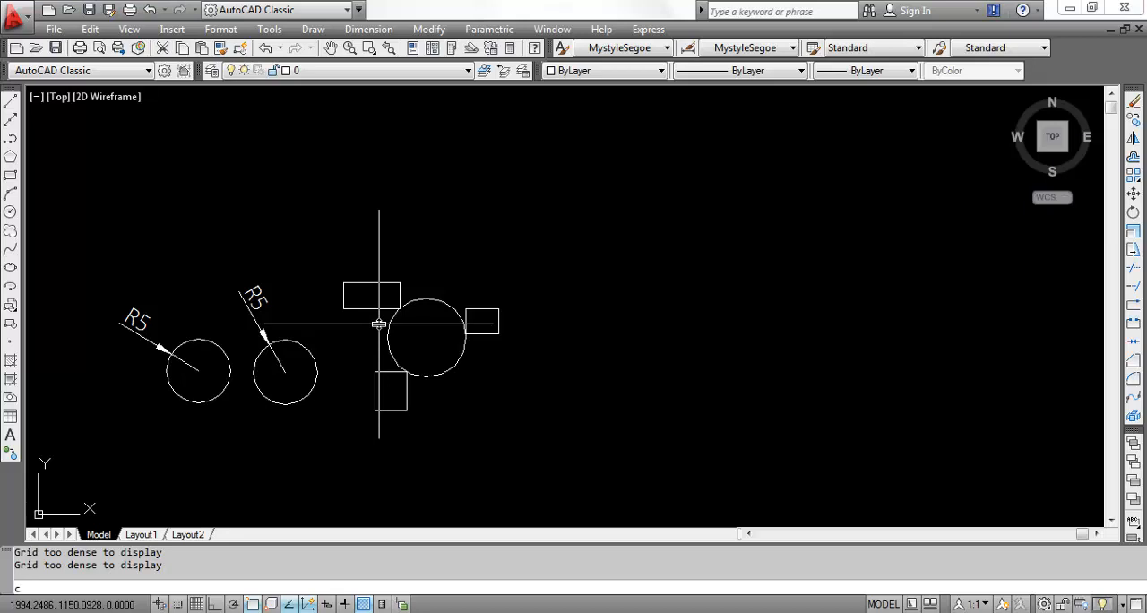
- Start the Circle command with the two-point (2P) option
key(Return)
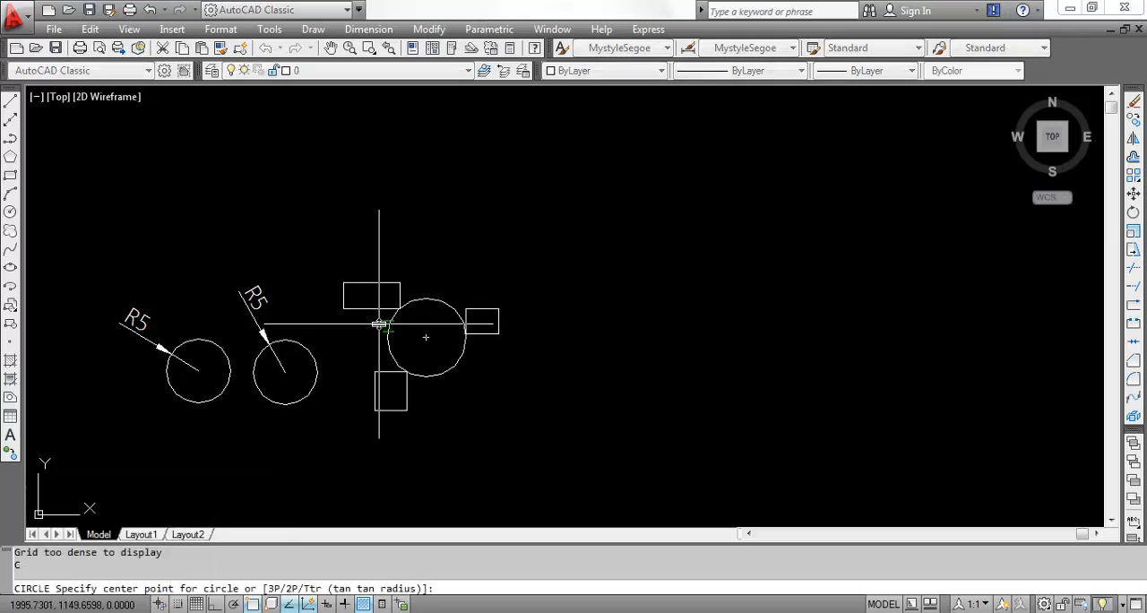
text(2p)
key(Return)
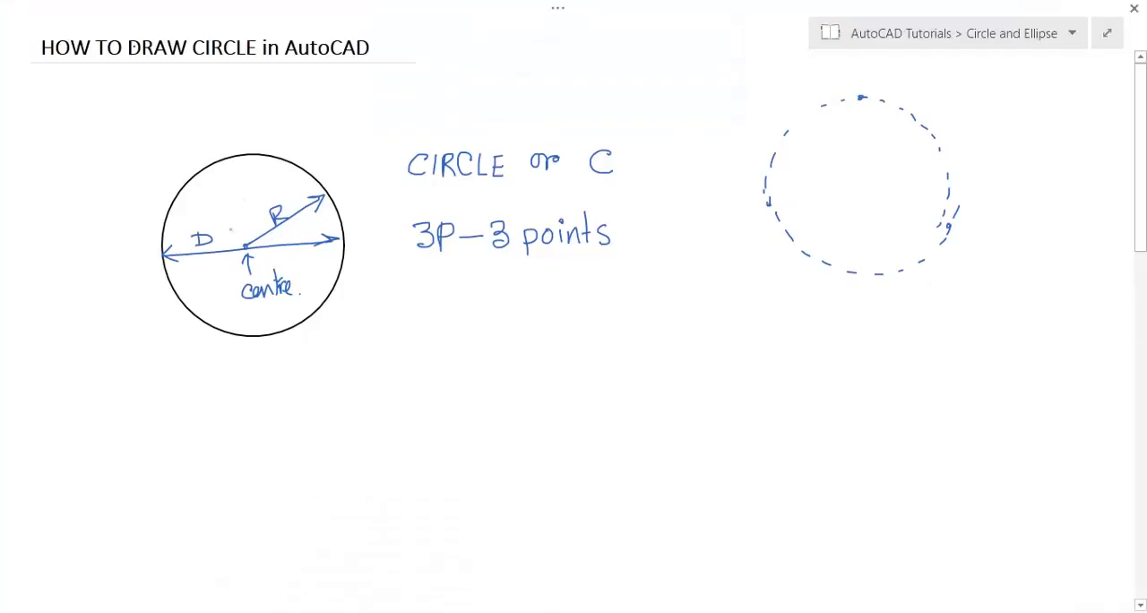
- Switch to the notes page, handwrite '2P – 2points' and sketch a circle with its diameter
mouse_move(411, 303)
mouse_down()
mouse_move(406, 322)
mouse_move(420, 323)
mouse_up()
drag(426, 303, 427, 317)
mouse_move(445, 315)
mouse_down()
mouse_move(507, 301)
mouse_move(523, 332)
mouse_up()
drag(522, 312, 545, 321)
mouse_move(556, 309)
mouse_down()
mouse_move(557, 319)
mouse_move(581, 317)
mouse_up()
mouse_move(574, 306)
mouse_down()
mouse_move(588, 304)
mouse_move(588, 323)
mouse_up()
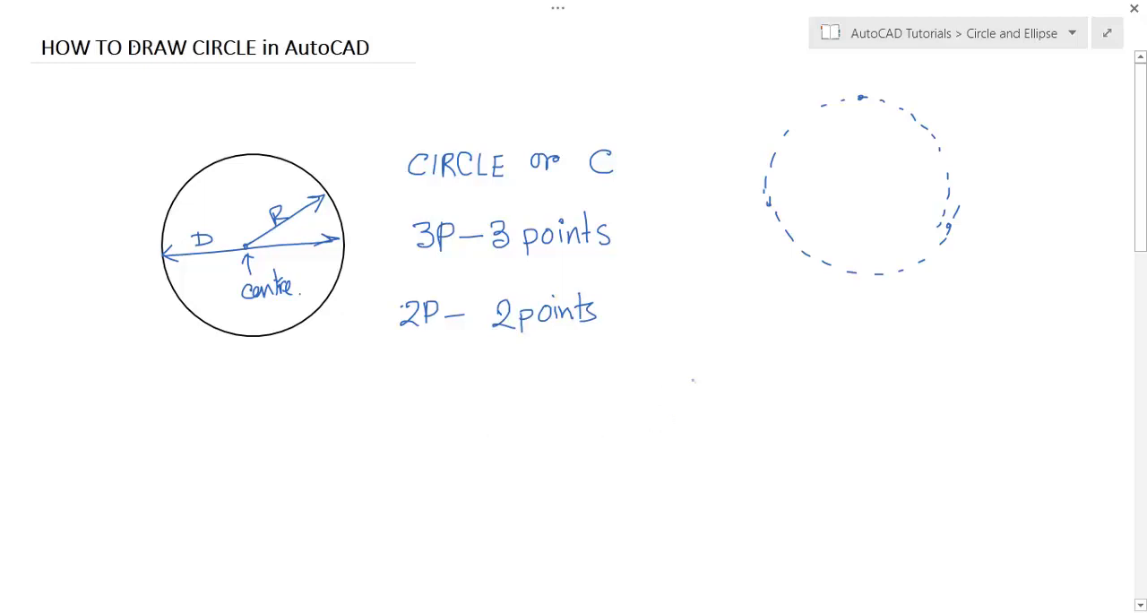
mouse_move(723, 298)
mouse_down()
mouse_move(717, 431)
mouse_move(811, 335)
mouse_move(722, 303)
mouse_move(697, 309)
mouse_up()
click(666, 374)
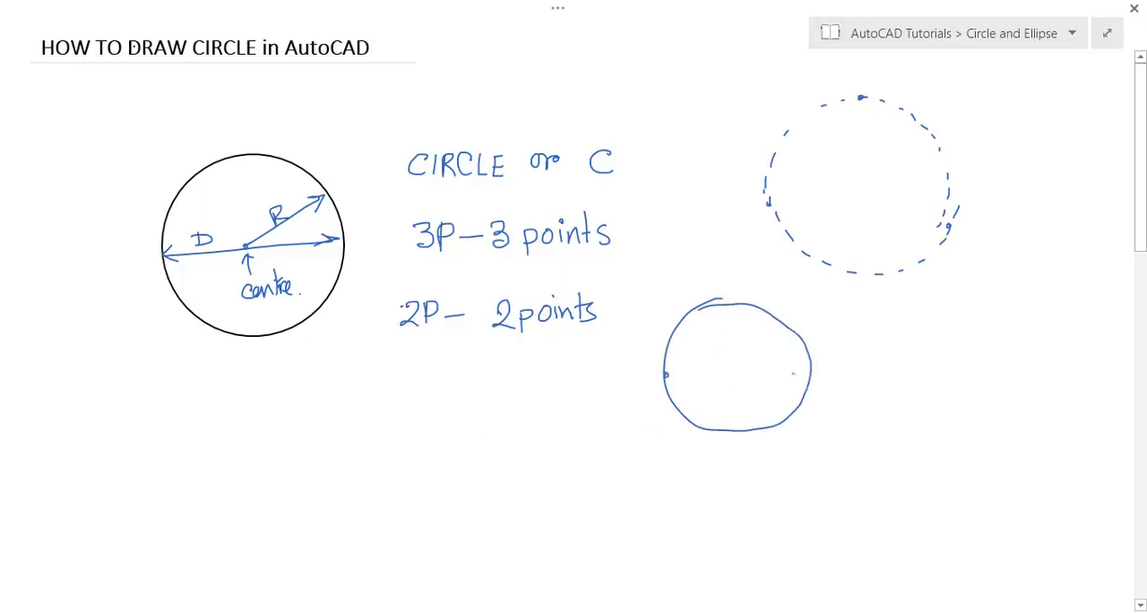
drag(665, 376, 812, 371)
- Return to AutoCAD and pick two diameter end points to draw a circle right of the existing shapes
click(361, 612)
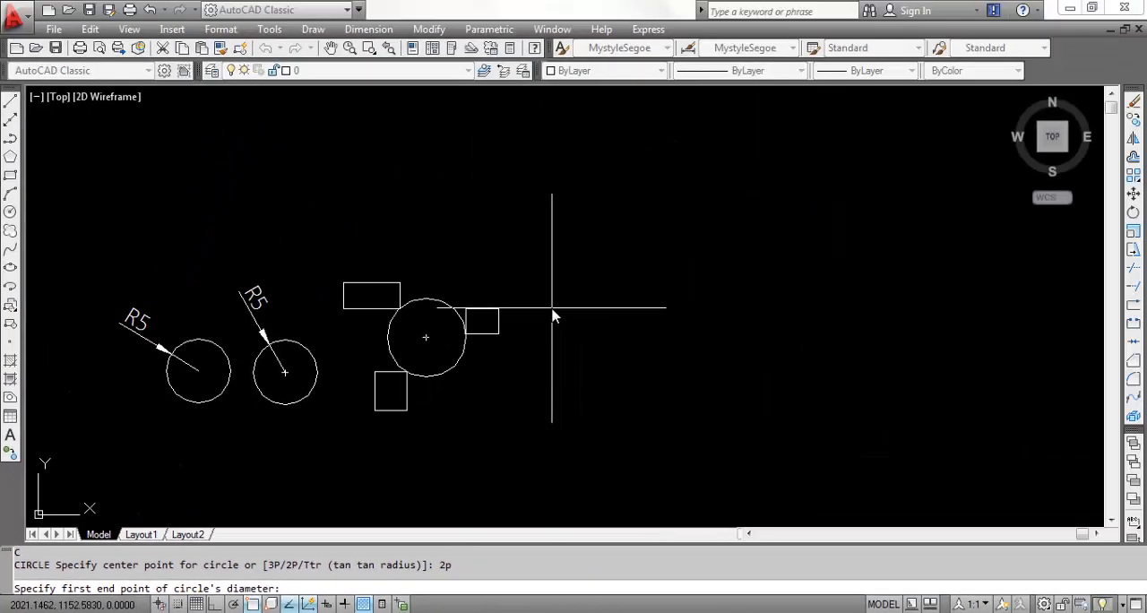
click(552, 312)
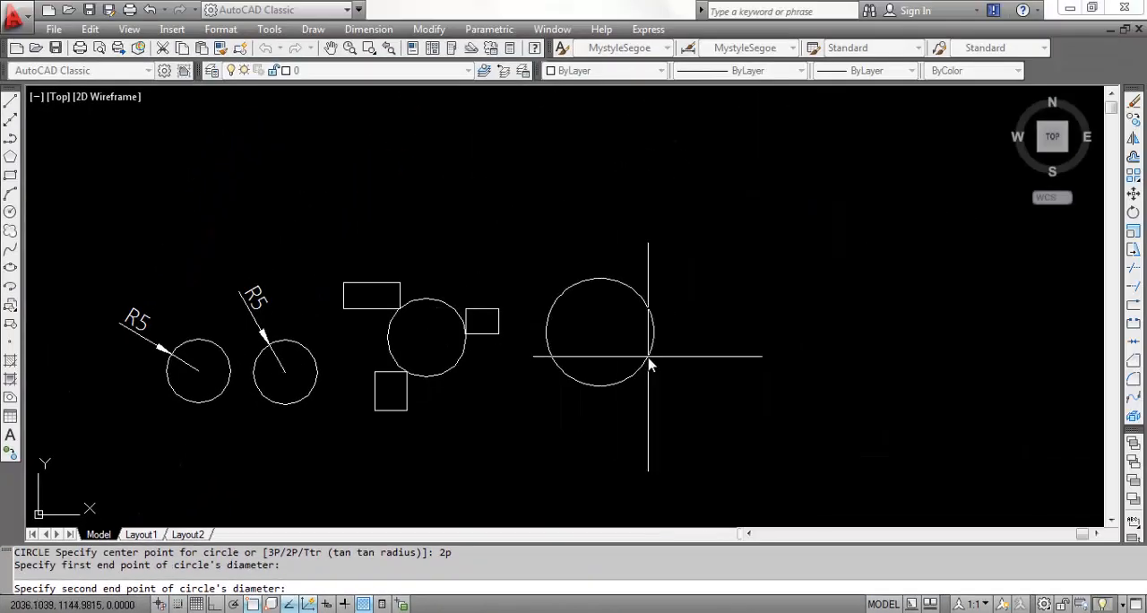
click(677, 318)
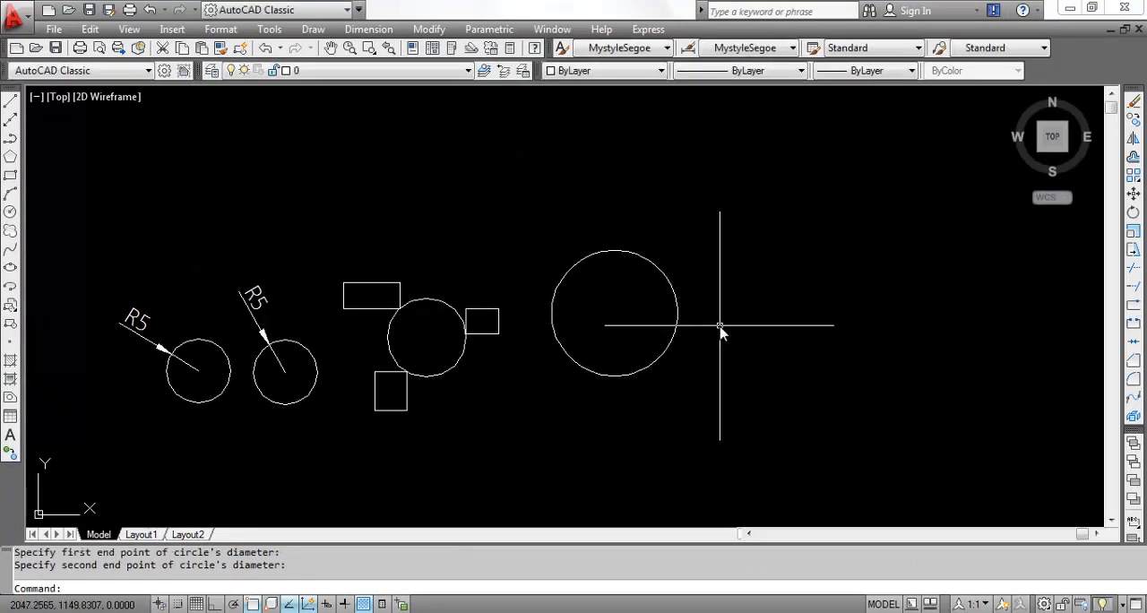
- Switch to the notes page and handwrite 'TTR – Tan Tan Radius'
scroll(73, 412, down, 2)
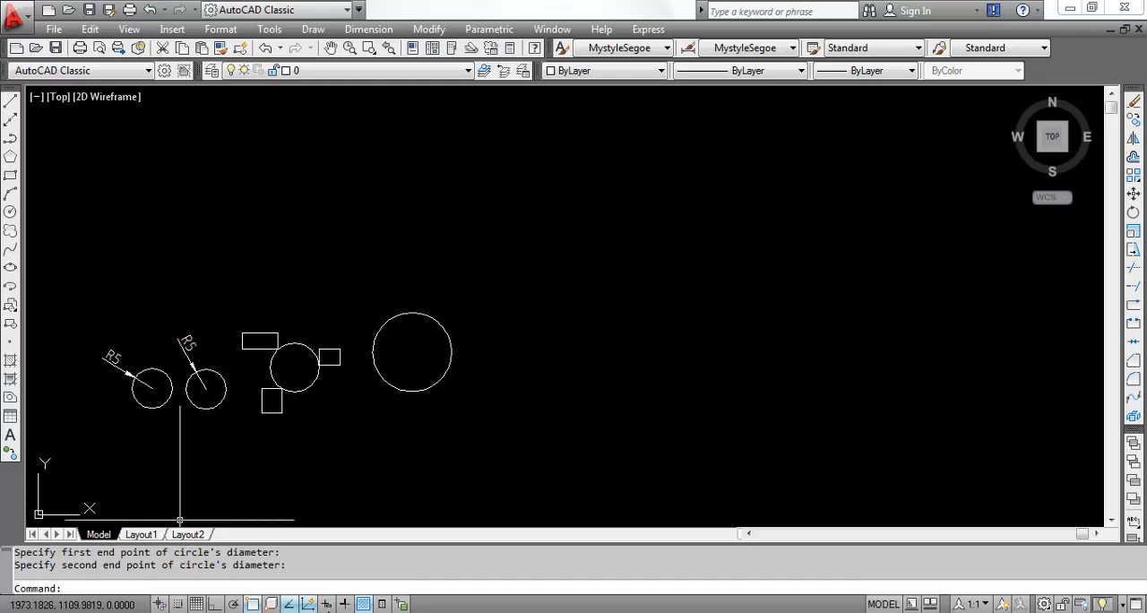
click(341, 612)
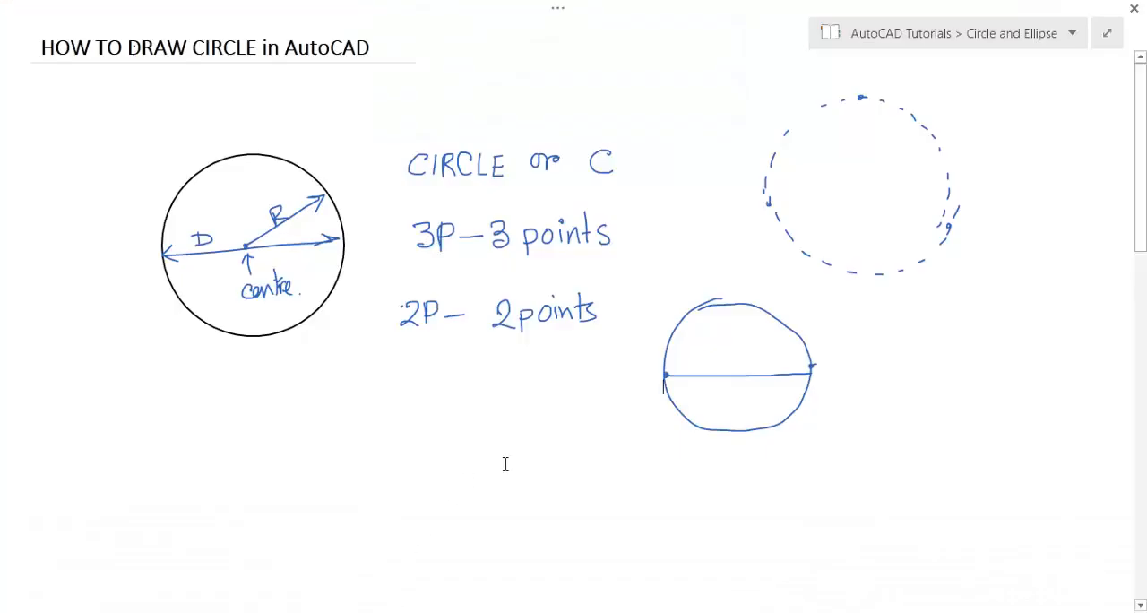
mouse_move(75, 413)
mouse_down()
mouse_move(104, 413)
mouse_move(92, 434)
mouse_move(121, 412)
mouse_up()
drag(114, 414, 116, 434)
mouse_move(133, 412)
mouse_down()
mouse_move(133, 435)
mouse_move(223, 412)
mouse_move(217, 433)
mouse_up()
mouse_move(235, 419)
mouse_down()
mouse_move(256, 431)
mouse_move(312, 402)
mouse_move(298, 430)
mouse_up()
drag(315, 417, 323, 430)
drag(327, 430, 363, 430)
mouse_move(362, 405)
mouse_down()
mouse_move(375, 429)
mouse_move(403, 429)
mouse_up()
drag(418, 398, 419, 428)
mouse_move(424, 416)
mouse_down()
mouse_move(426, 428)
mouse_move(446, 427)
mouse_up()
click(425, 409)
drag(464, 414, 456, 427)
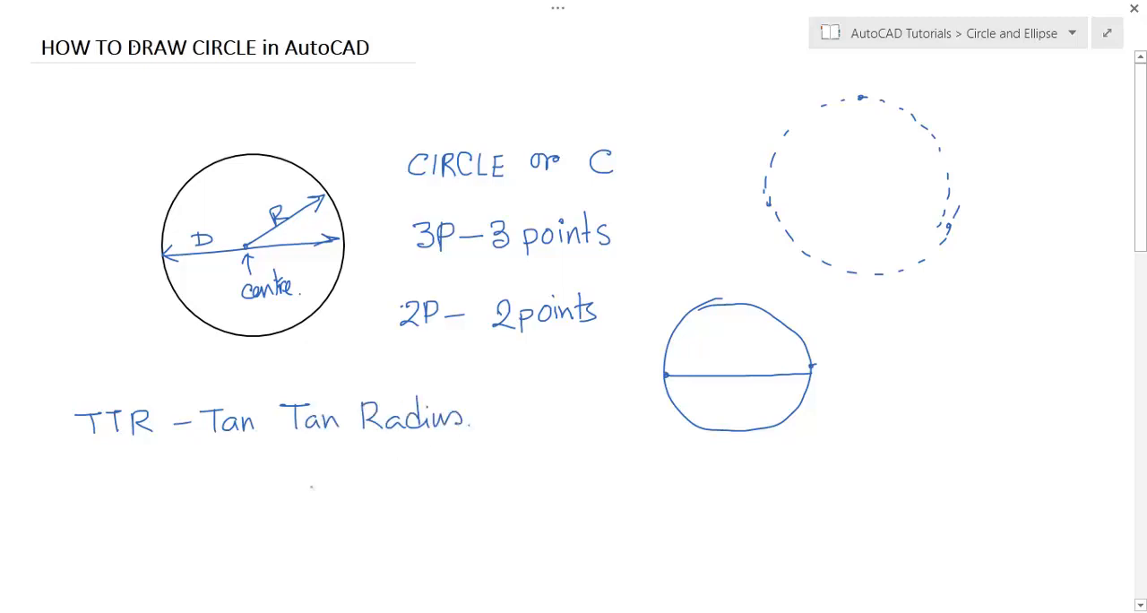
- Add an arrow under 'Tan' pointing to the handwritten word 'Tangent'
drag(227, 437, 227, 463)
drag(227, 464, 236, 455)
mouse_move(187, 482)
mouse_down()
mouse_move(208, 481)
mouse_move(196, 506)
mouse_up()
drag(215, 493, 224, 500)
mouse_move(226, 491)
mouse_down()
mouse_move(240, 515)
mouse_move(265, 490)
mouse_up()
drag(267, 472, 269, 495)
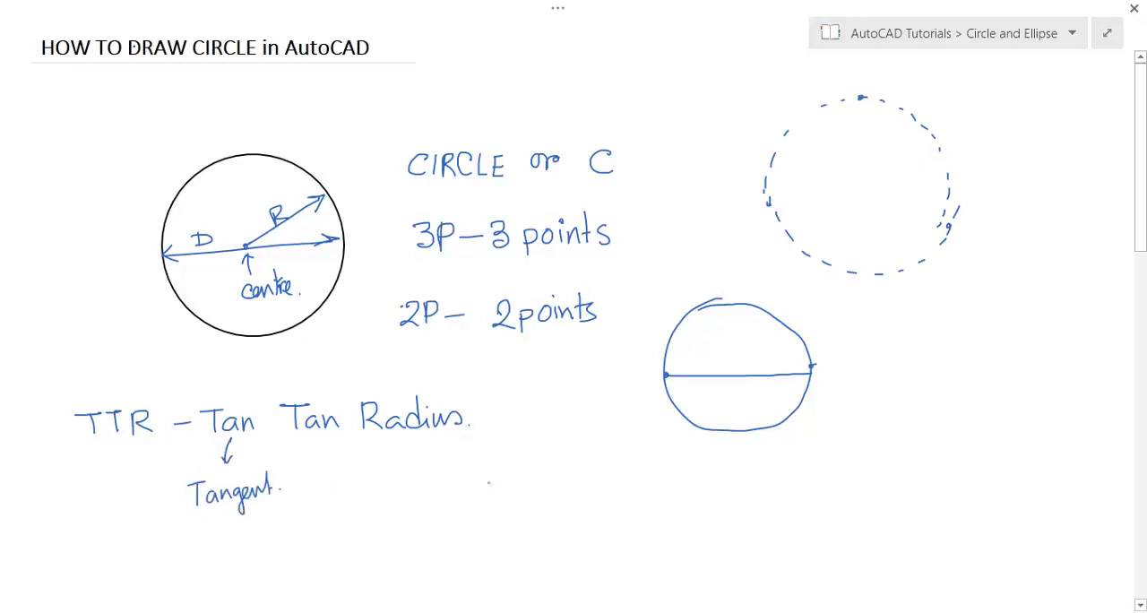
- Sketch two lines with two circles touching both of them
drag(352, 520, 579, 440)
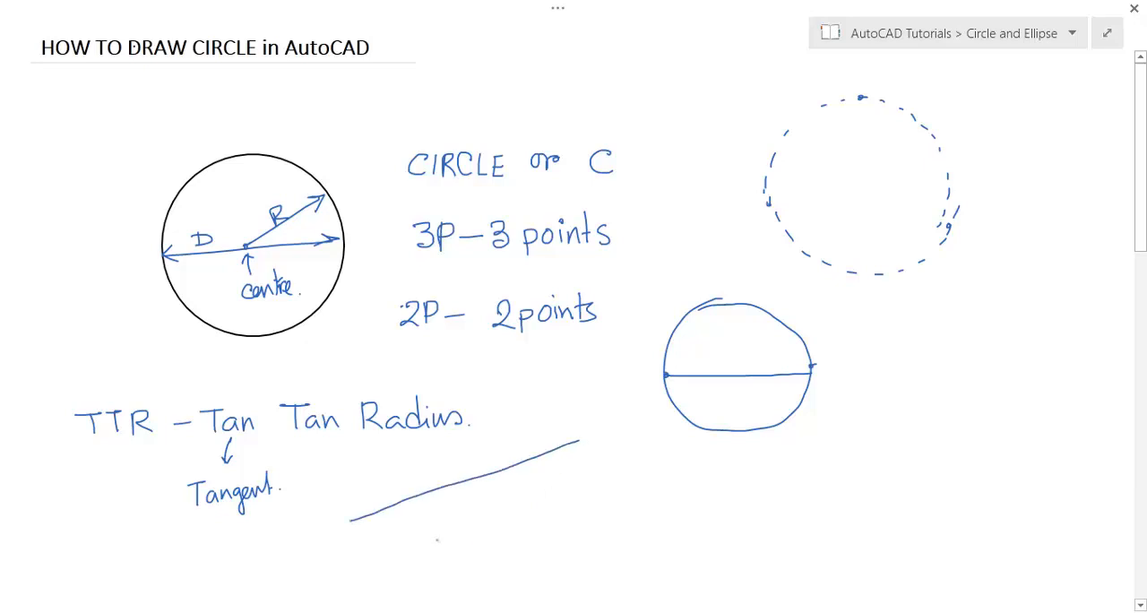
drag(357, 559, 625, 557)
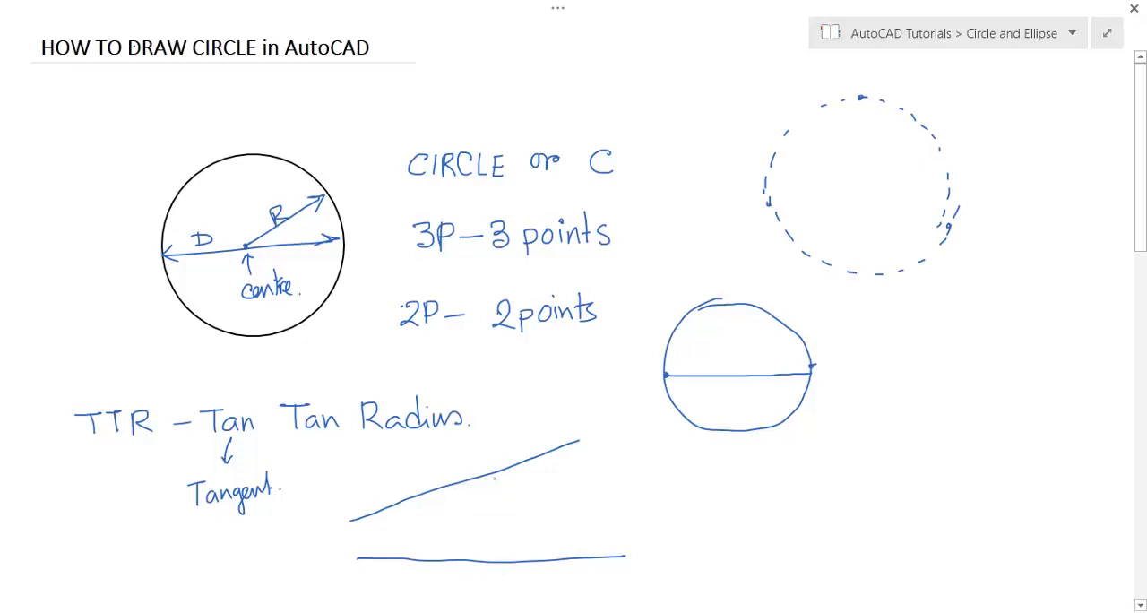
mouse_move(484, 480)
mouse_down()
mouse_move(459, 525)
mouse_move(484, 556)
mouse_move(520, 559)
mouse_move(502, 476)
mouse_move(545, 493)
mouse_move(541, 543)
mouse_move(512, 558)
mouse_up()
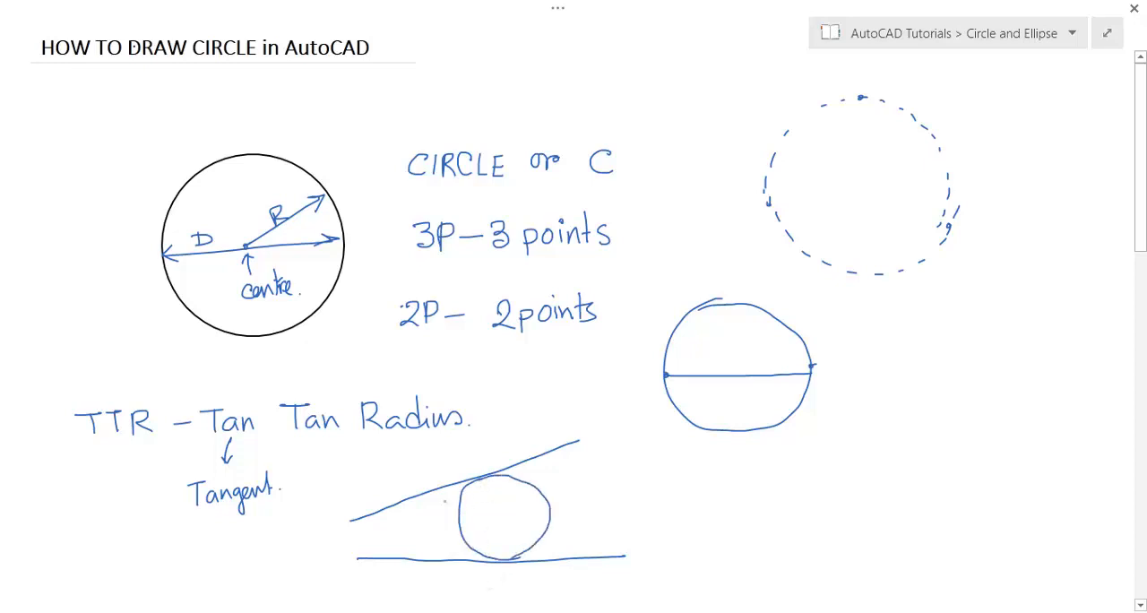
mouse_move(384, 514)
mouse_down()
mouse_move(367, 539)
mouse_move(407, 563)
mouse_up()
mouse_move(385, 510)
mouse_down()
mouse_move(428, 529)
mouse_move(394, 560)
mouse_up()
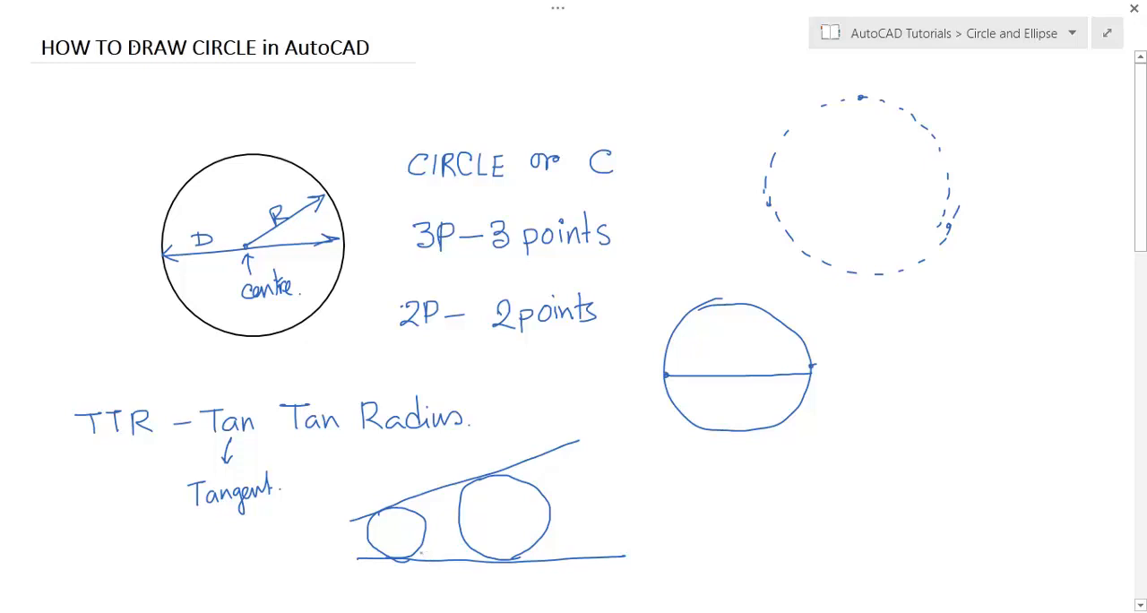
- Return to AutoCAD and draw an inclined line to the right of the circles
click(382, 611)
scroll(205, 359, down, 2)
text(l)
key(Return)
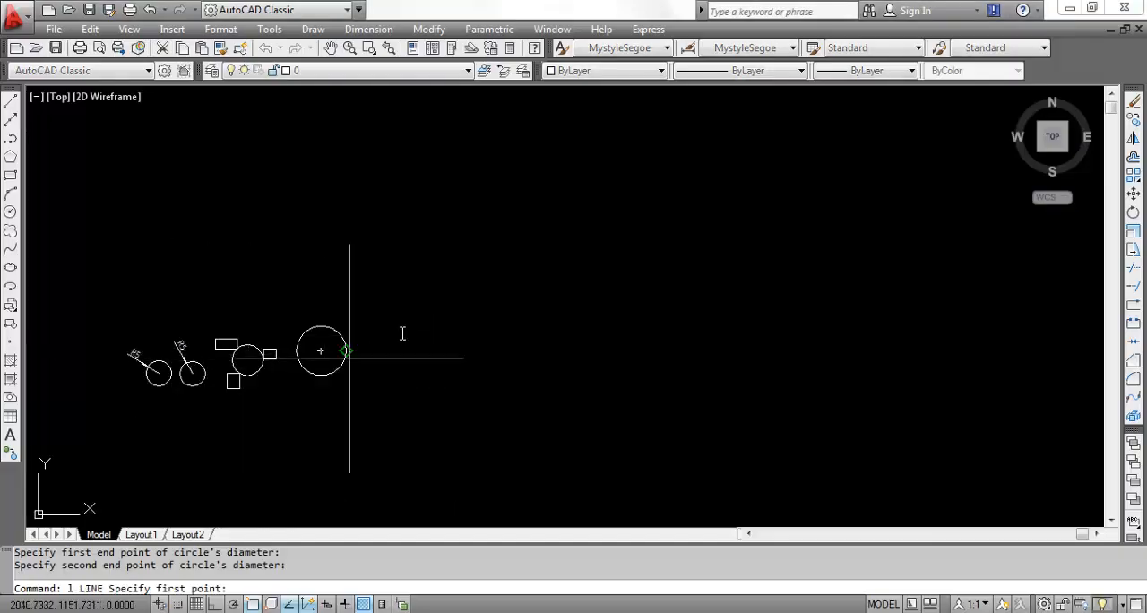
click(405, 309)
click(618, 218)
key(Return)
key(Return)
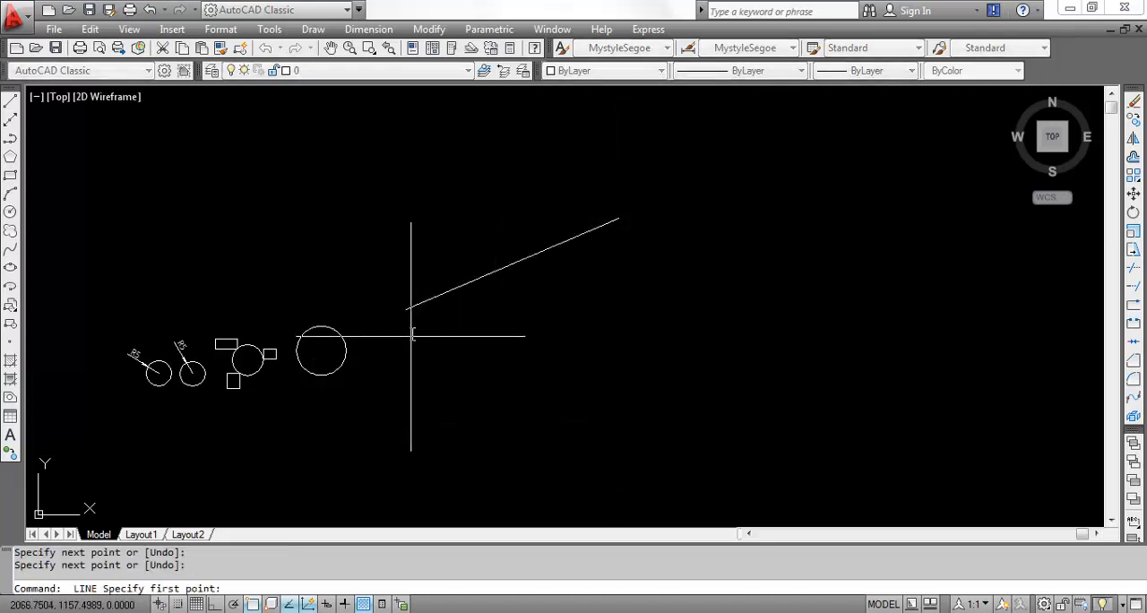
- Draw a second, shallower inclined line below the first one
click(412, 333)
click(665, 282)
key(Escape)
scroll(567, 281, up, 2)
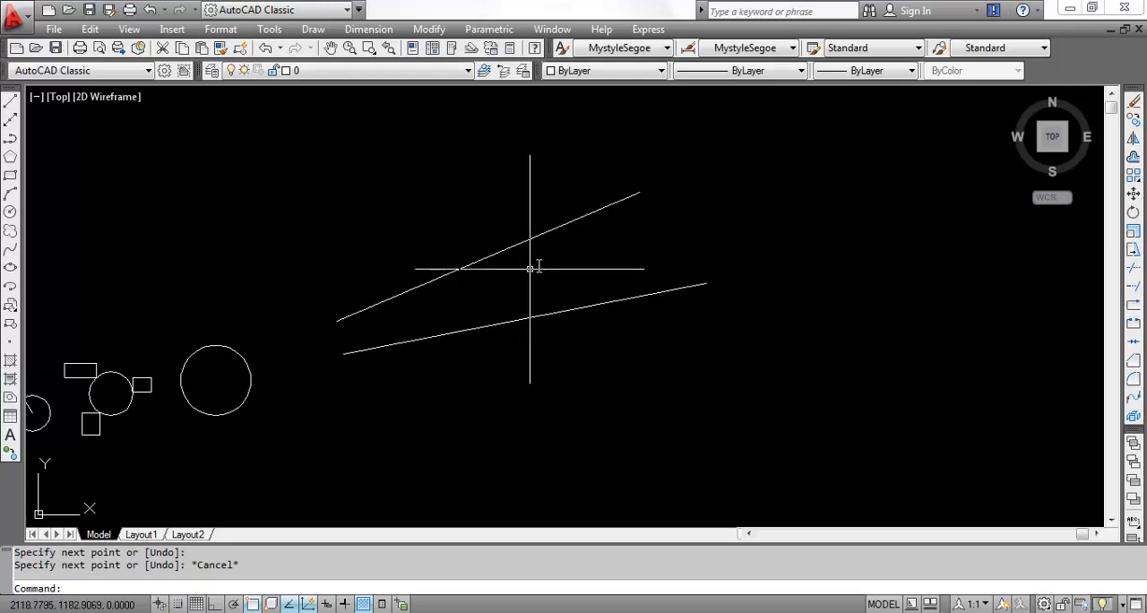
scroll(484, 291, up, 3)
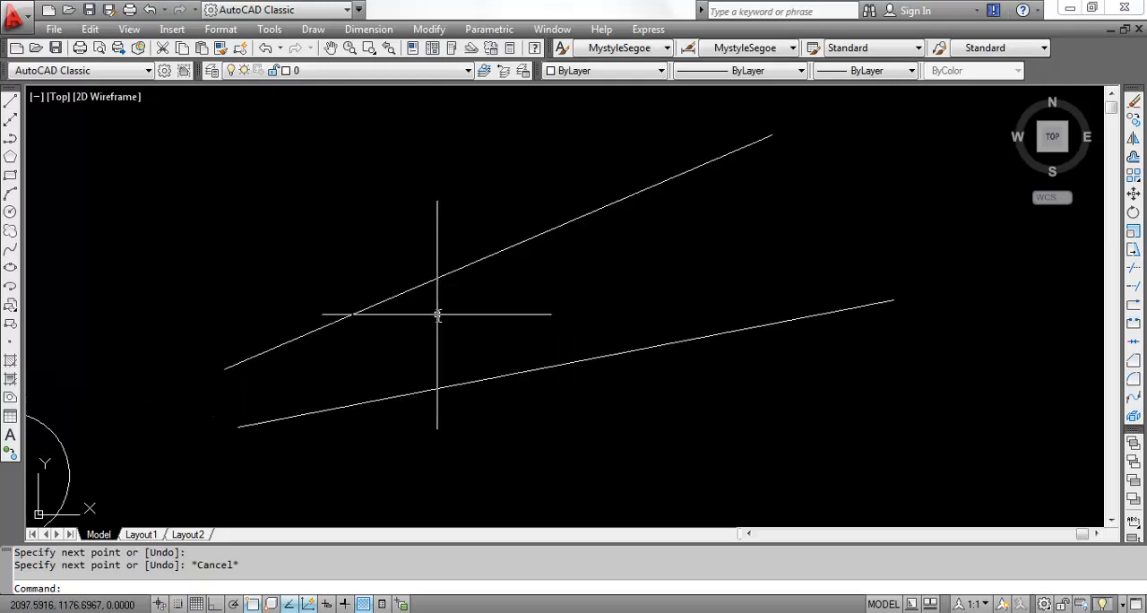
scroll(427, 326, down, 2)
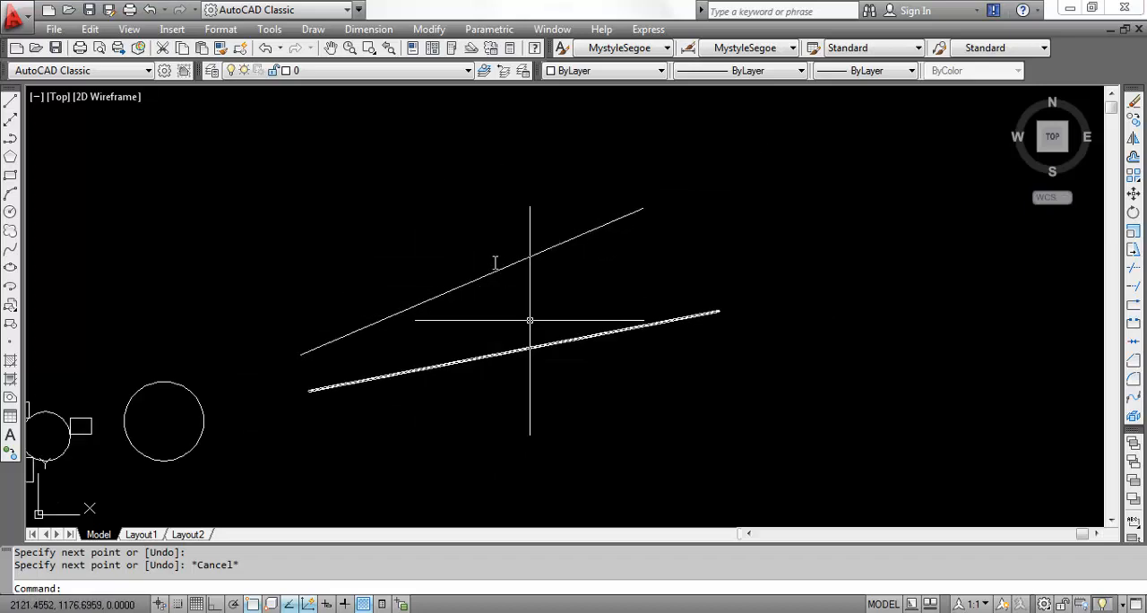
- Draw a Tan Tan Radius circle of radius 5 tangent to both inclined lines near their narrow end
text(c)
key(Return)
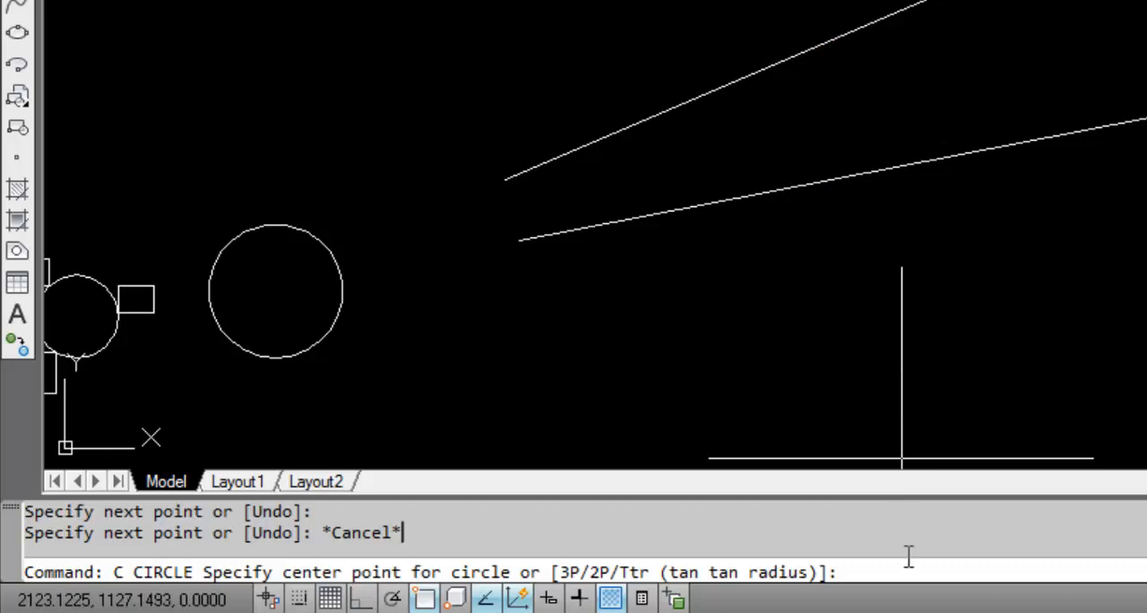
text(t)
key(Return)
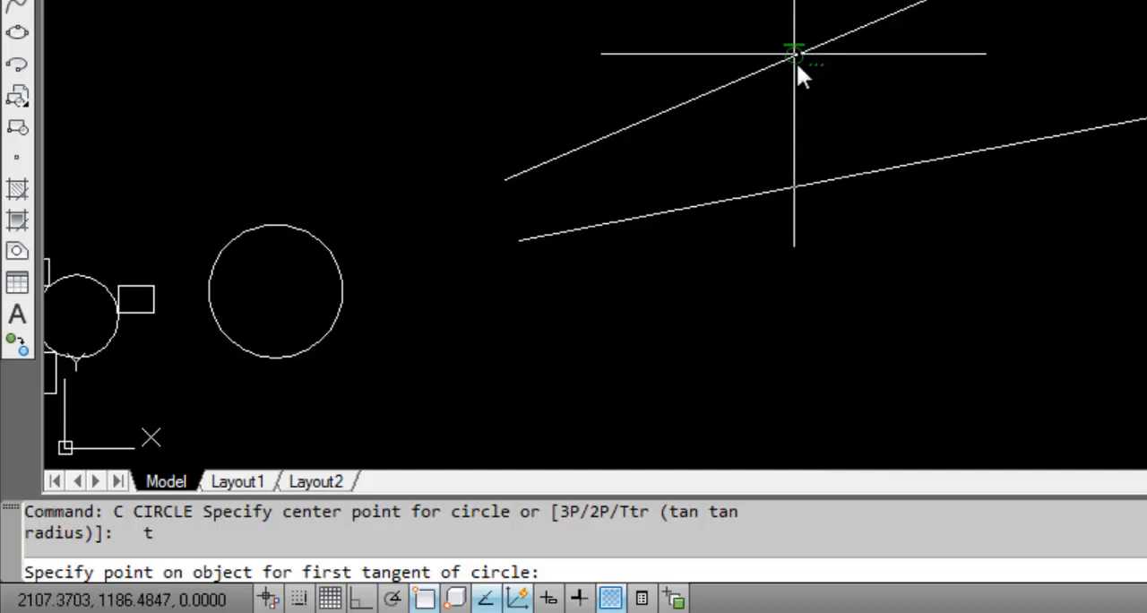
click(636, 175)
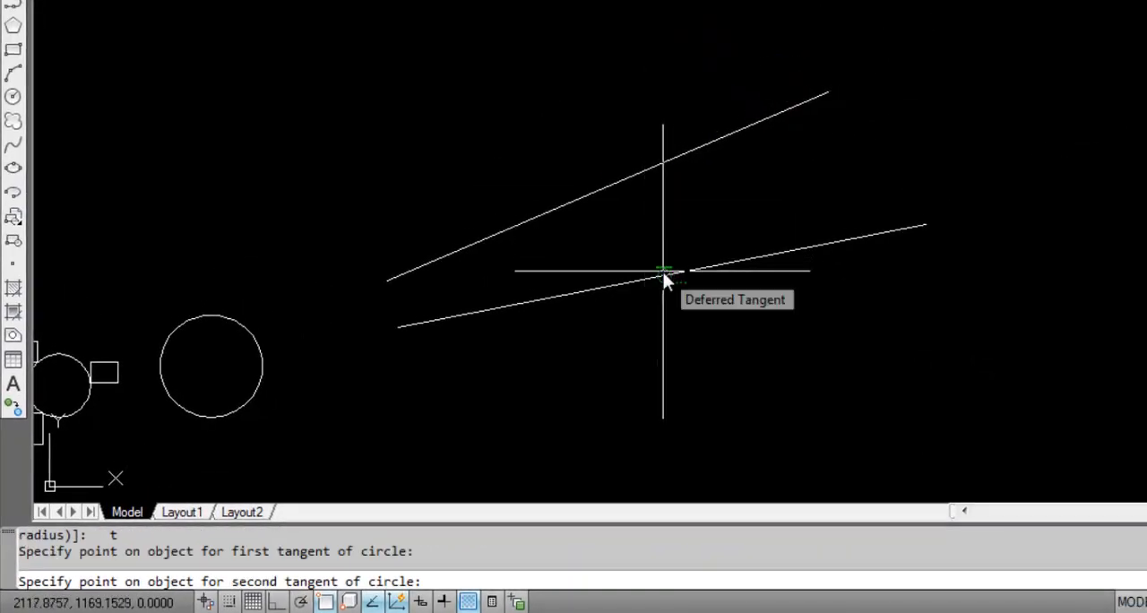
click(664, 272)
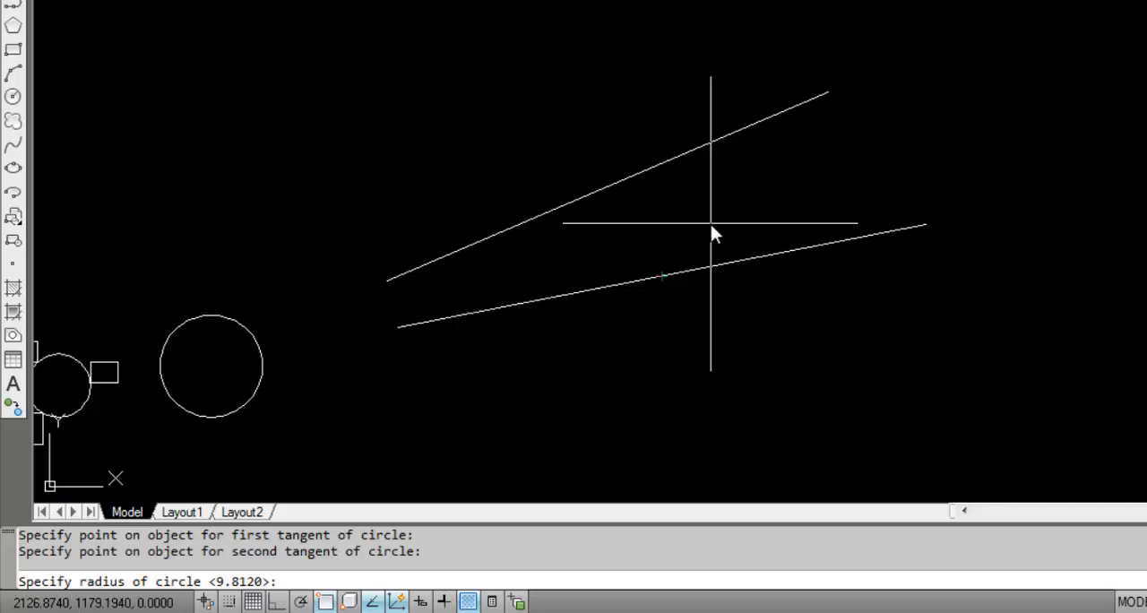
text(5)
key(Return)
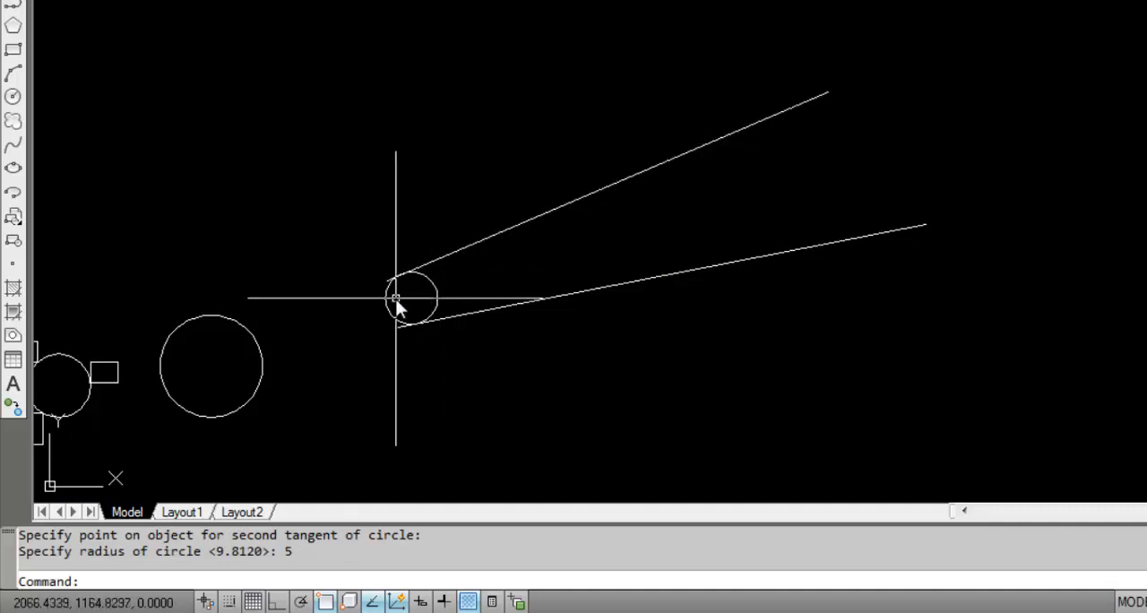
- Add a radius dimension to the small tangent circle, placing it to the circle's left
scroll(397, 300, up, 5)
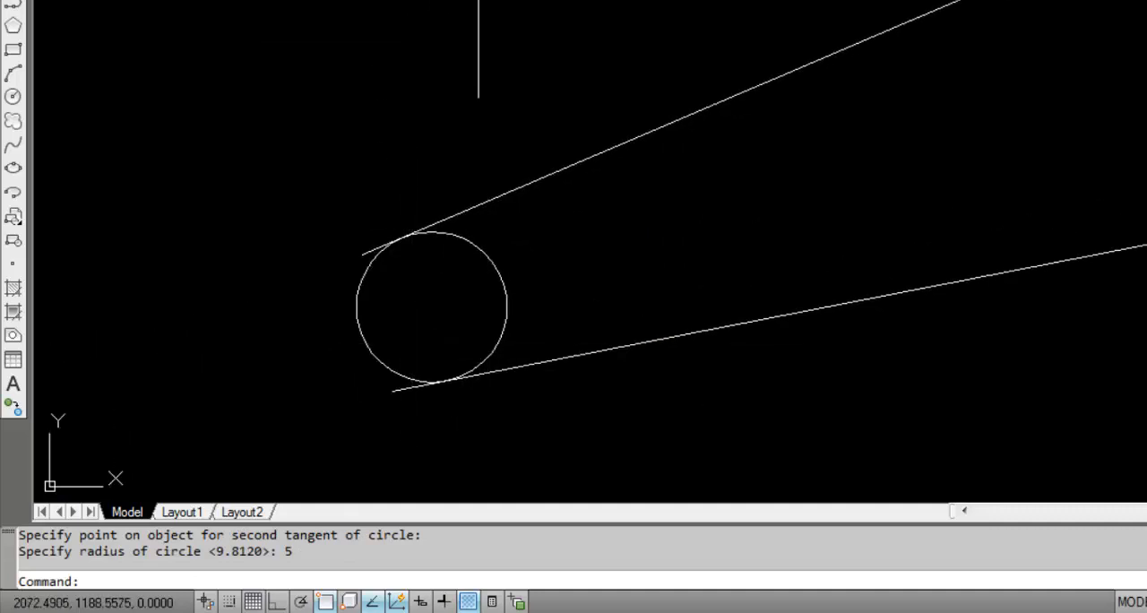
click(477, 0)
click(485, 34)
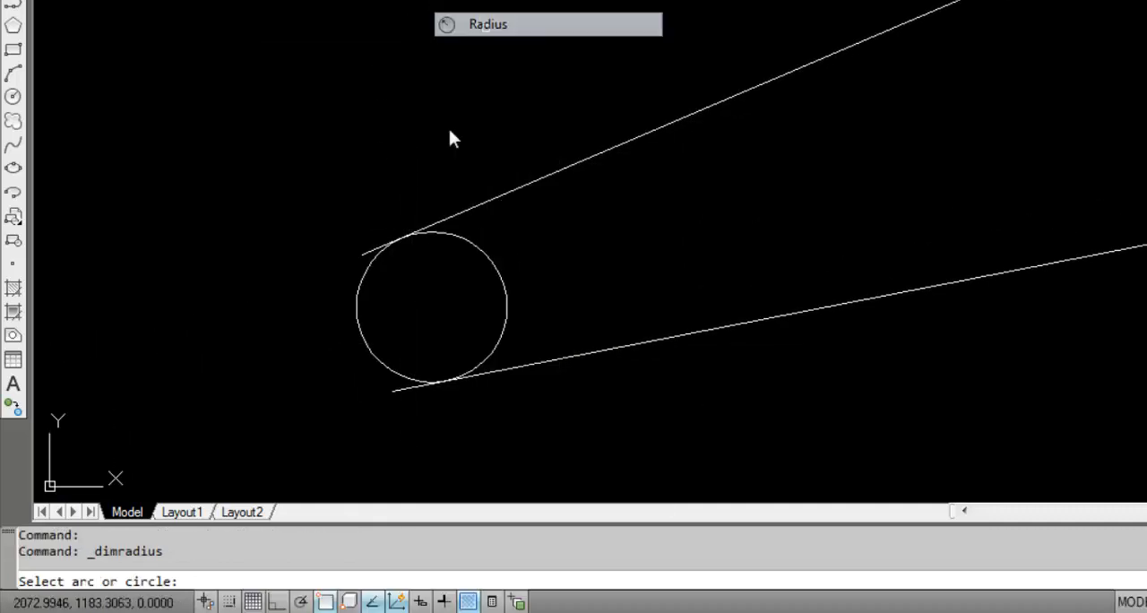
click(357, 292)
click(236, 302)
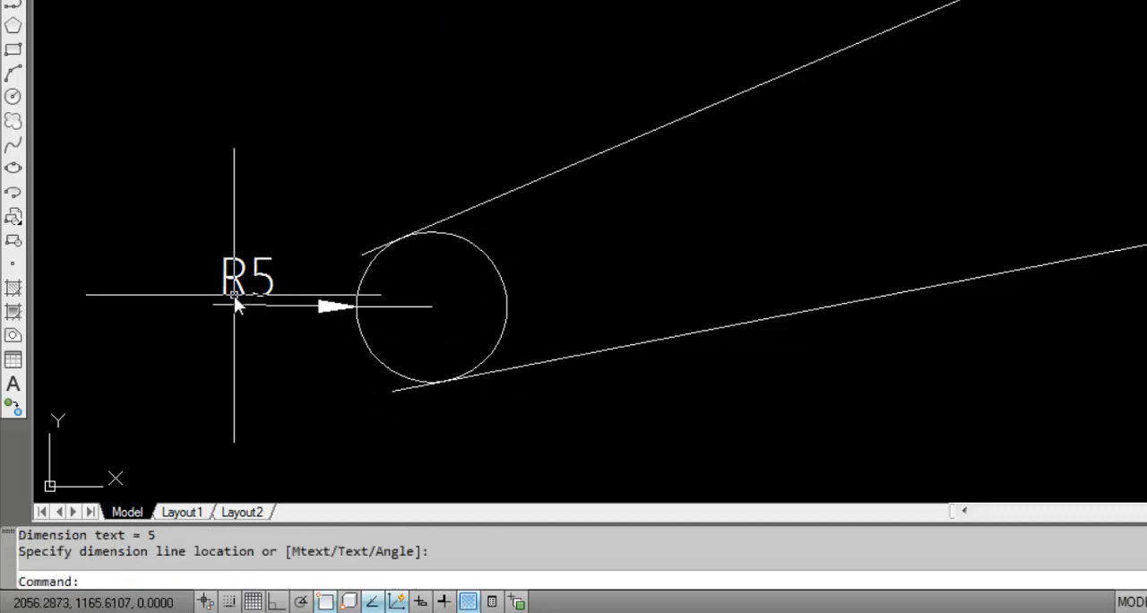
- Draw a Tan Tan Radius circle of radius 15 tangent to both lines at their wide end
scroll(235, 302, down, 4)
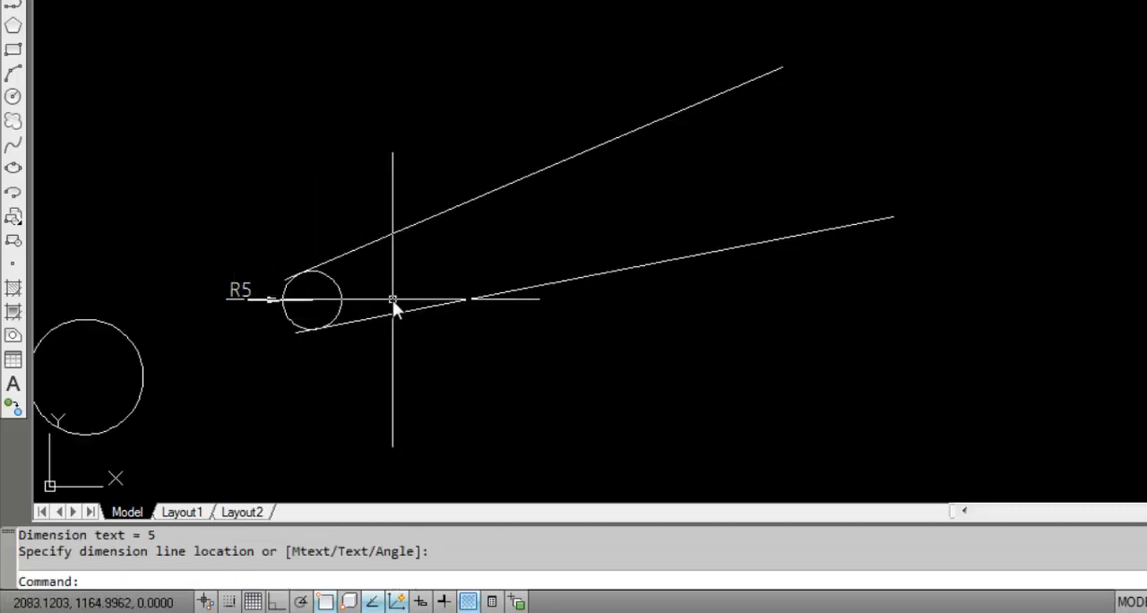
text(c)
key(Return)
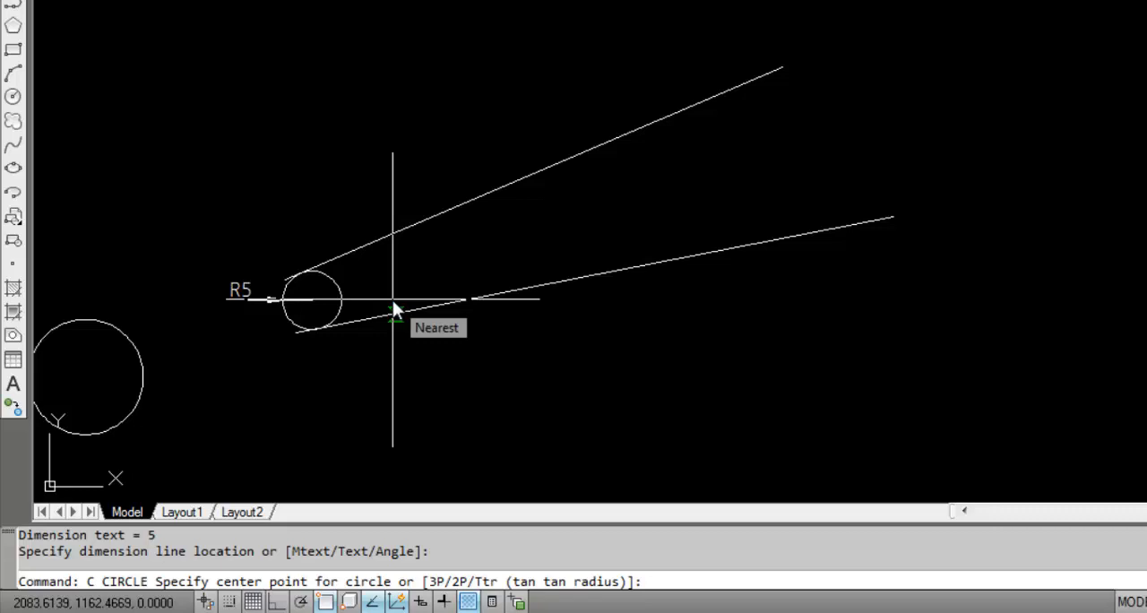
text(t)
key(Return)
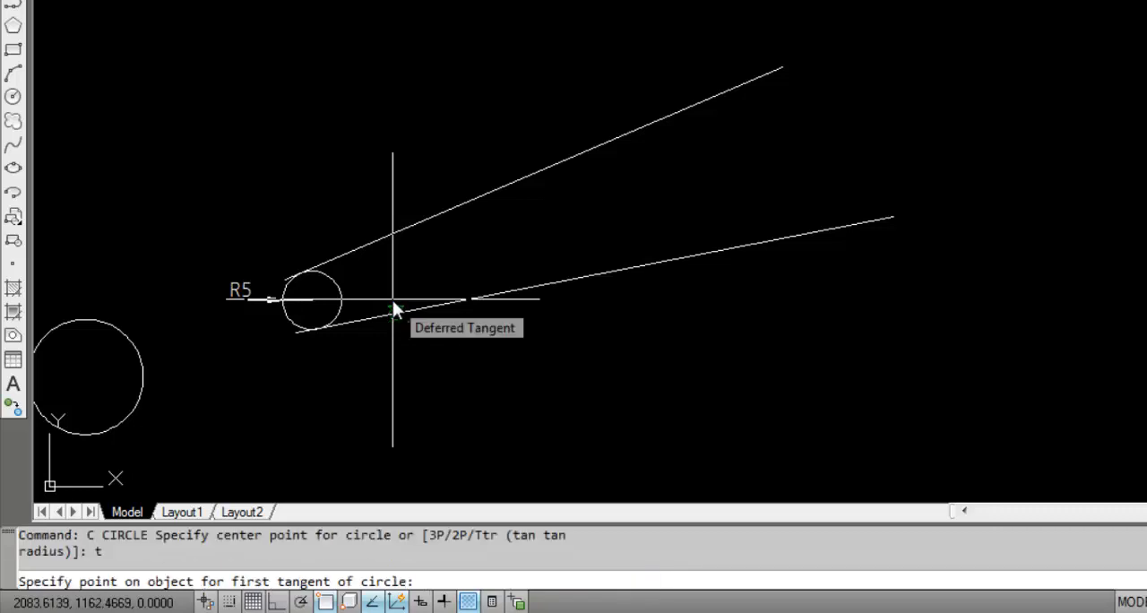
click(546, 165)
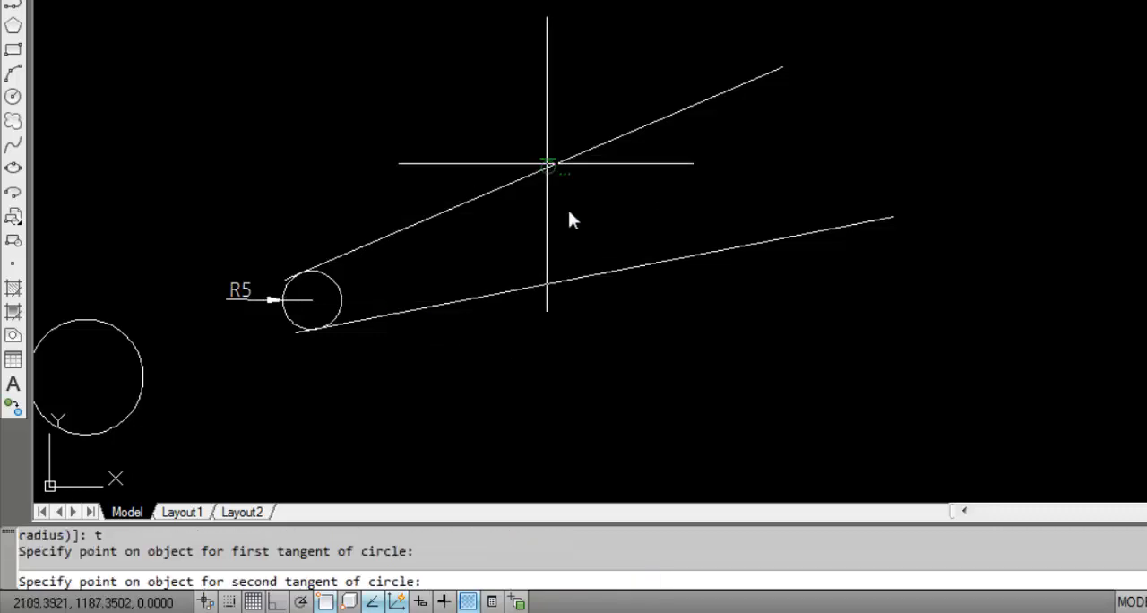
click(611, 274)
text(15)
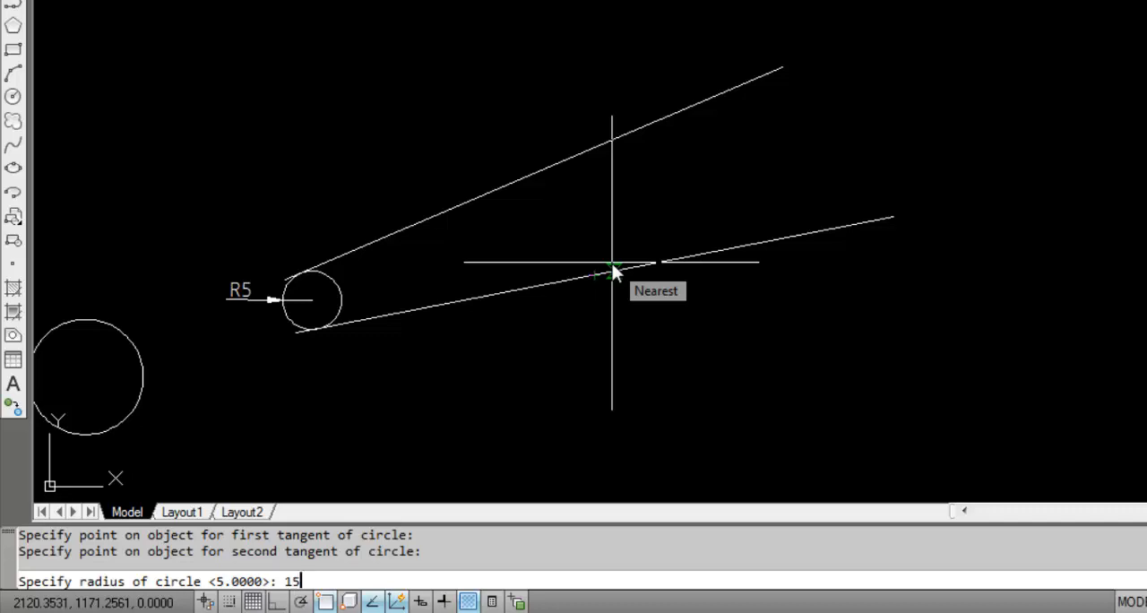
key(Return)
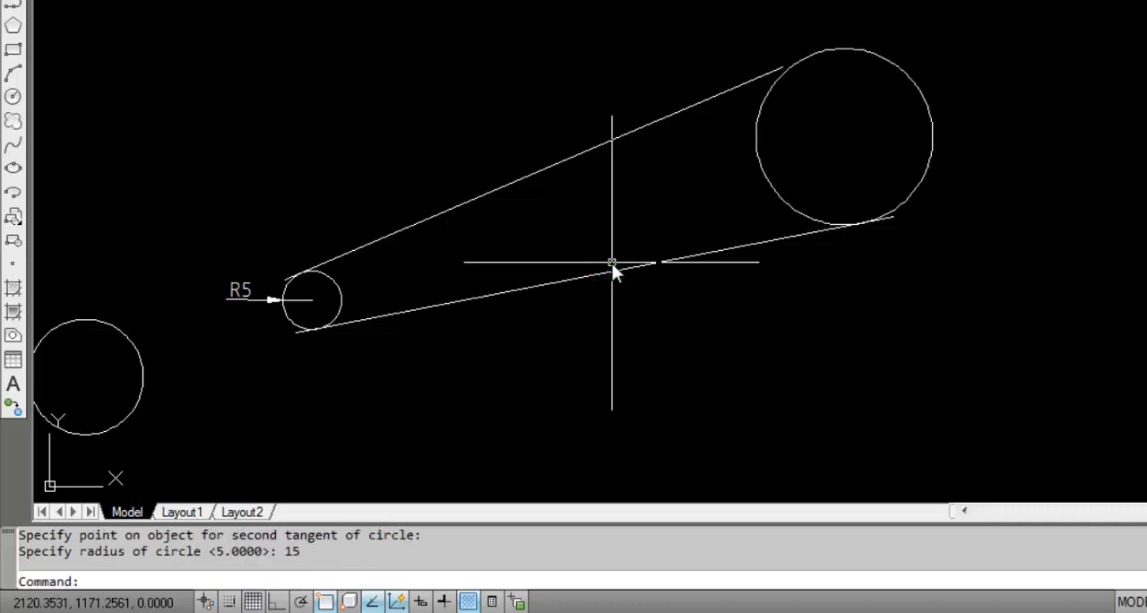
- Draw a Tan Tan Radius circle of radius 10 tangent to both lines between the other two circles
scroll(697, 219, up, 2)
scroll(768, 110, down, 6)
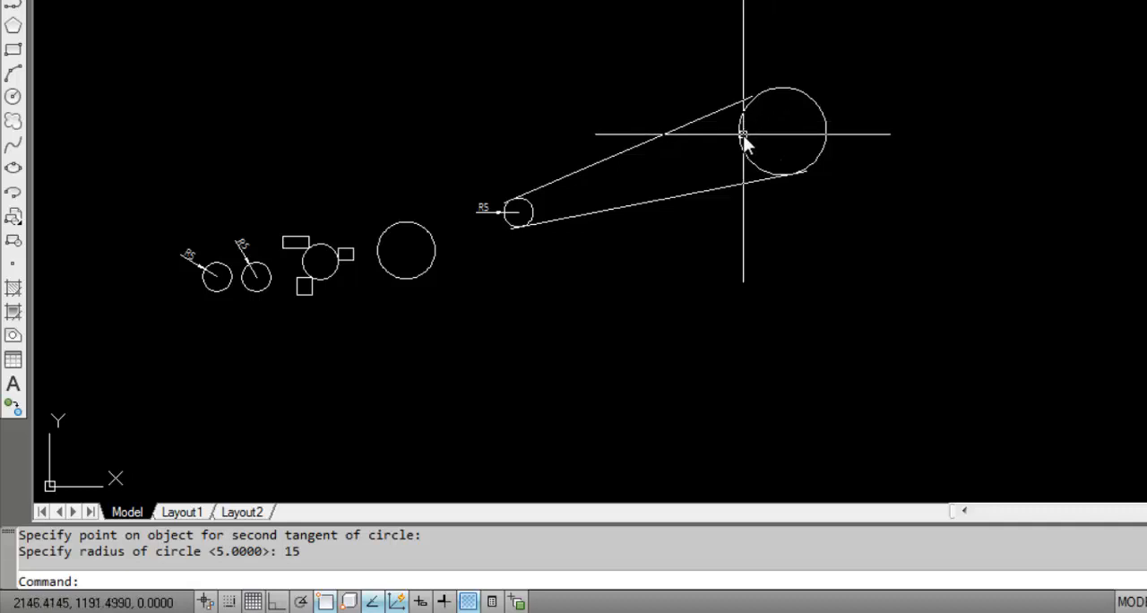
key(Return)
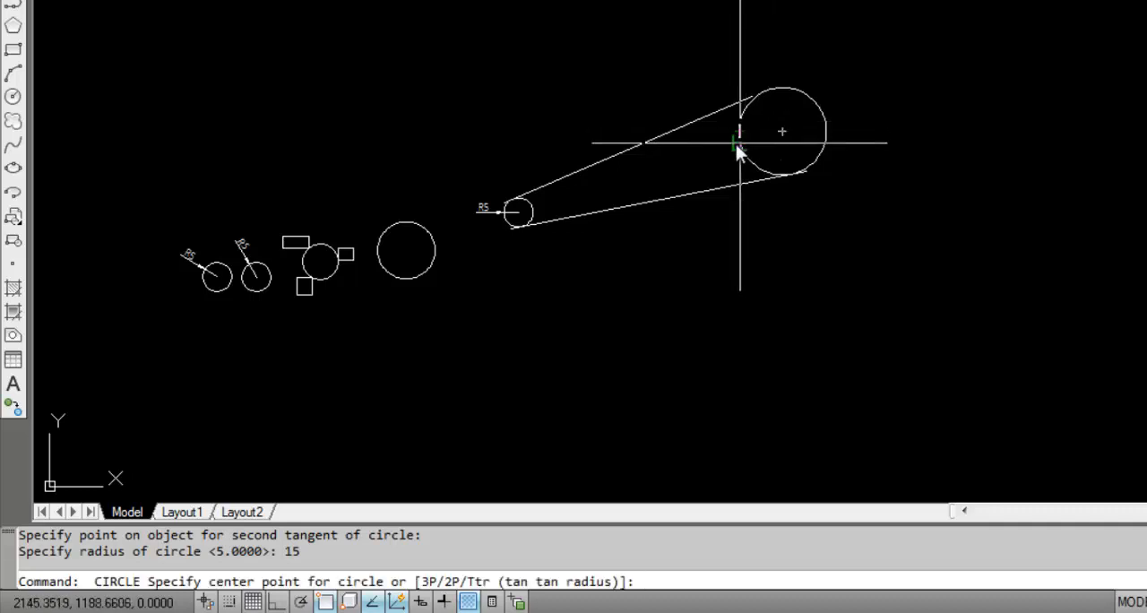
text(t)
key(Return)
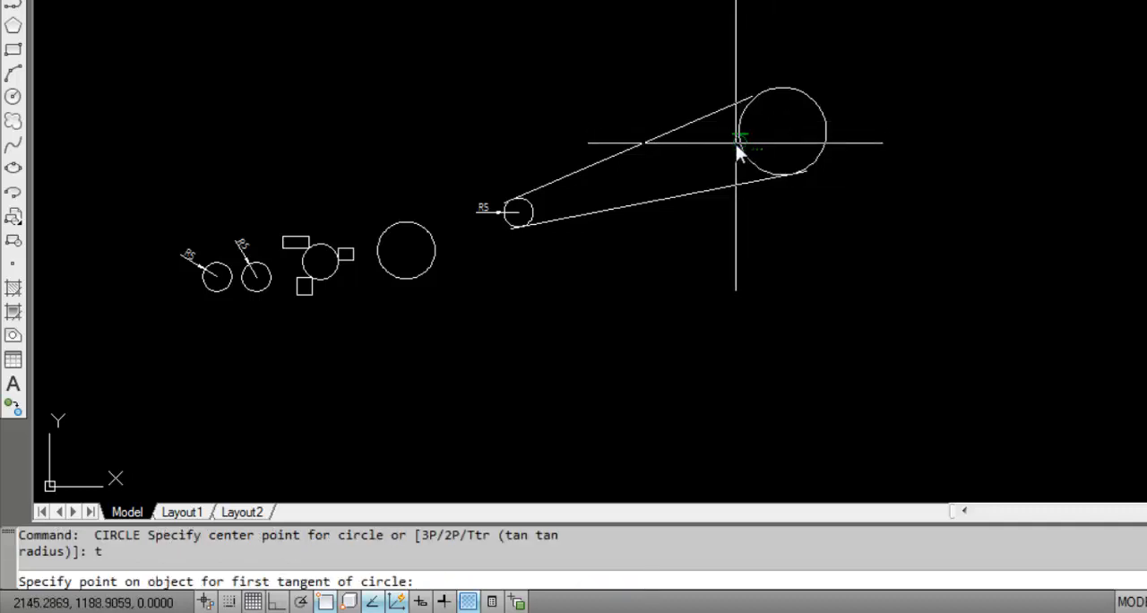
click(609, 154)
click(624, 207)
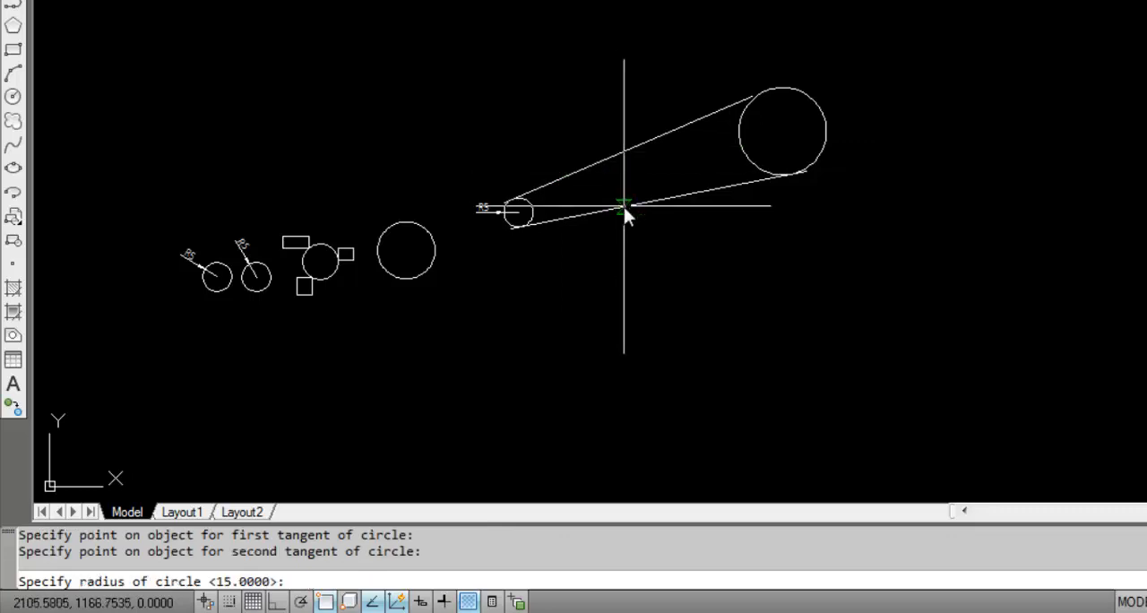
text(10)
key(Return)
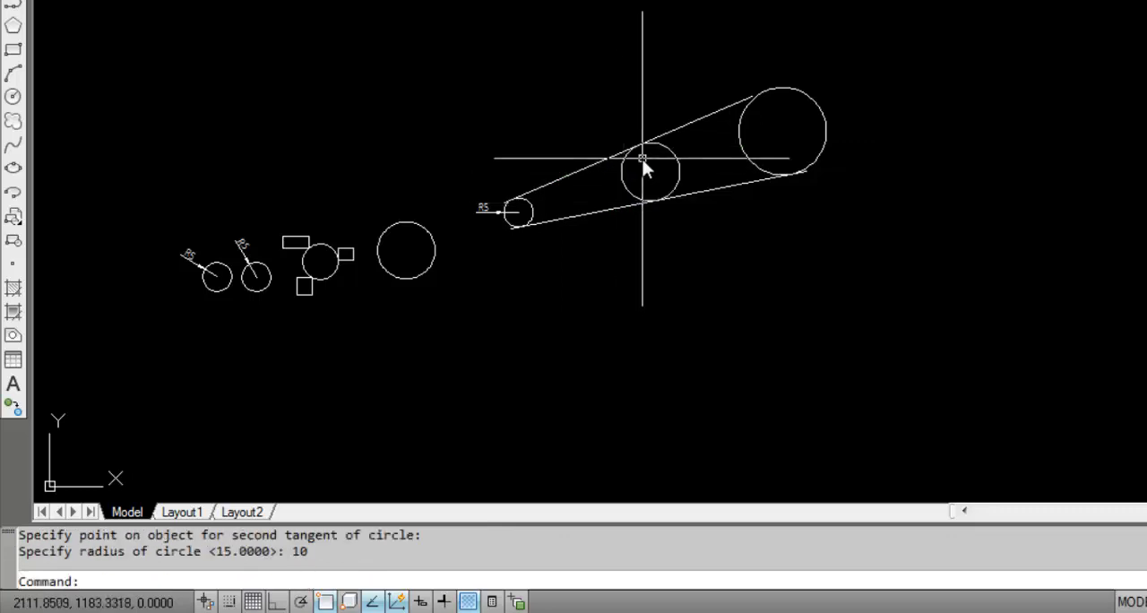
scroll(643, 172, up, 2)
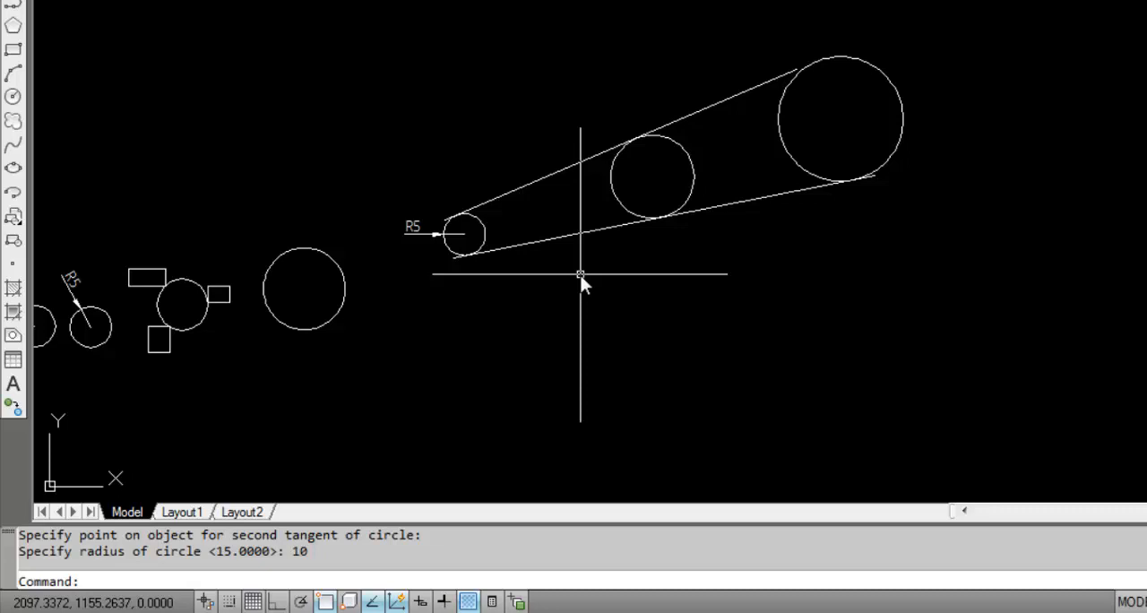
scroll(581, 280, down, 5)
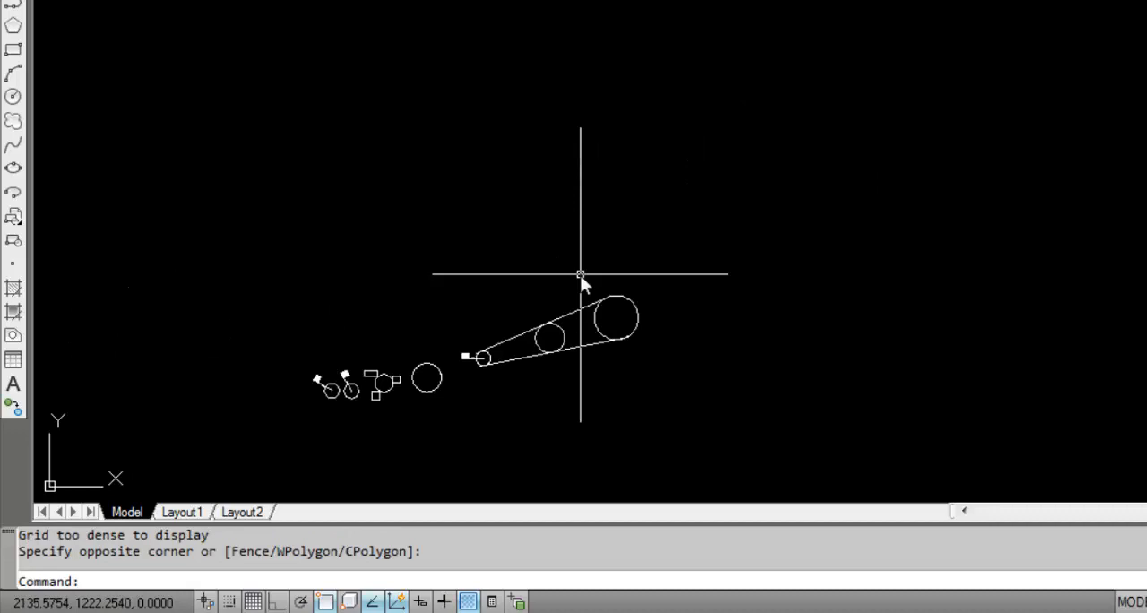
scroll(502, 304, up, 2)
scroll(535, 358, down, 2)
scroll(517, 389, up, 3)
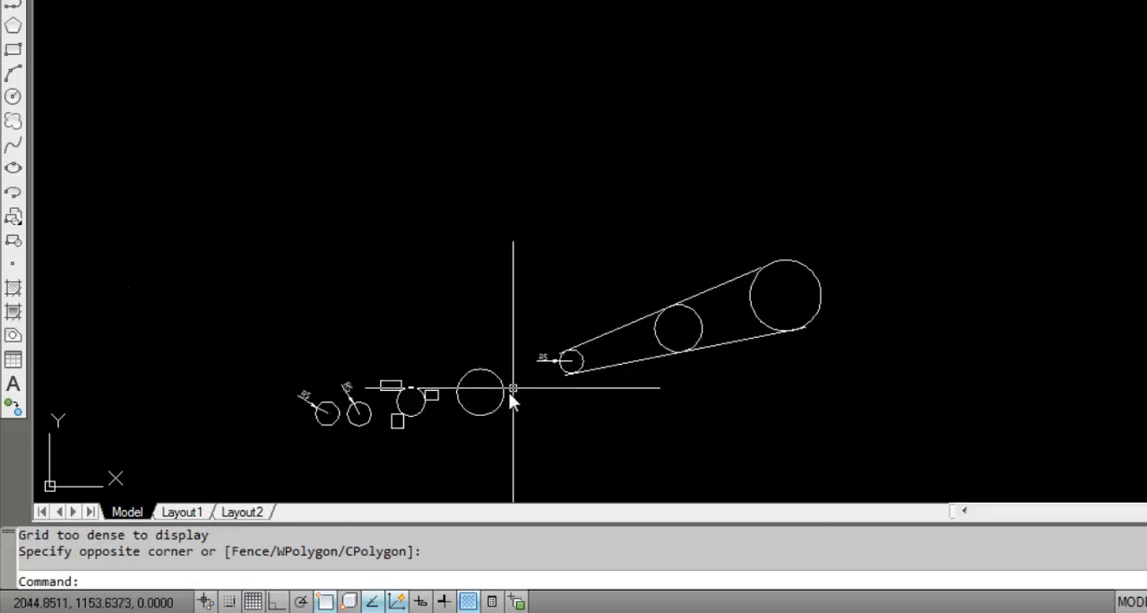